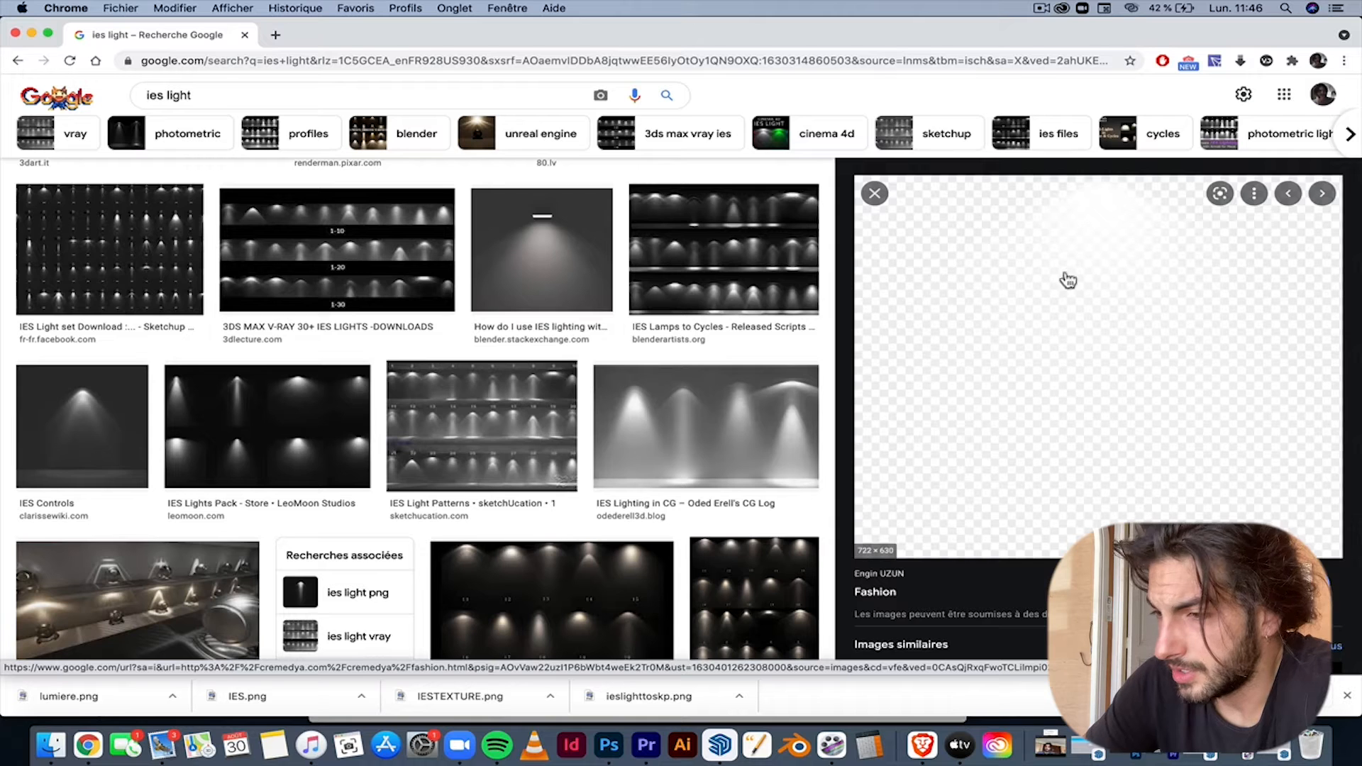
Save the IES light image from the search results to the Desktop as lumiereies.png.
{"action": "scroll", "coordinate": [1070, 324], "scroll_direction": "down", "scroll_amount": 3}
{"action": "scroll", "coordinate": [1089, 529], "scroll_direction": "up", "scroll_amount": 3}
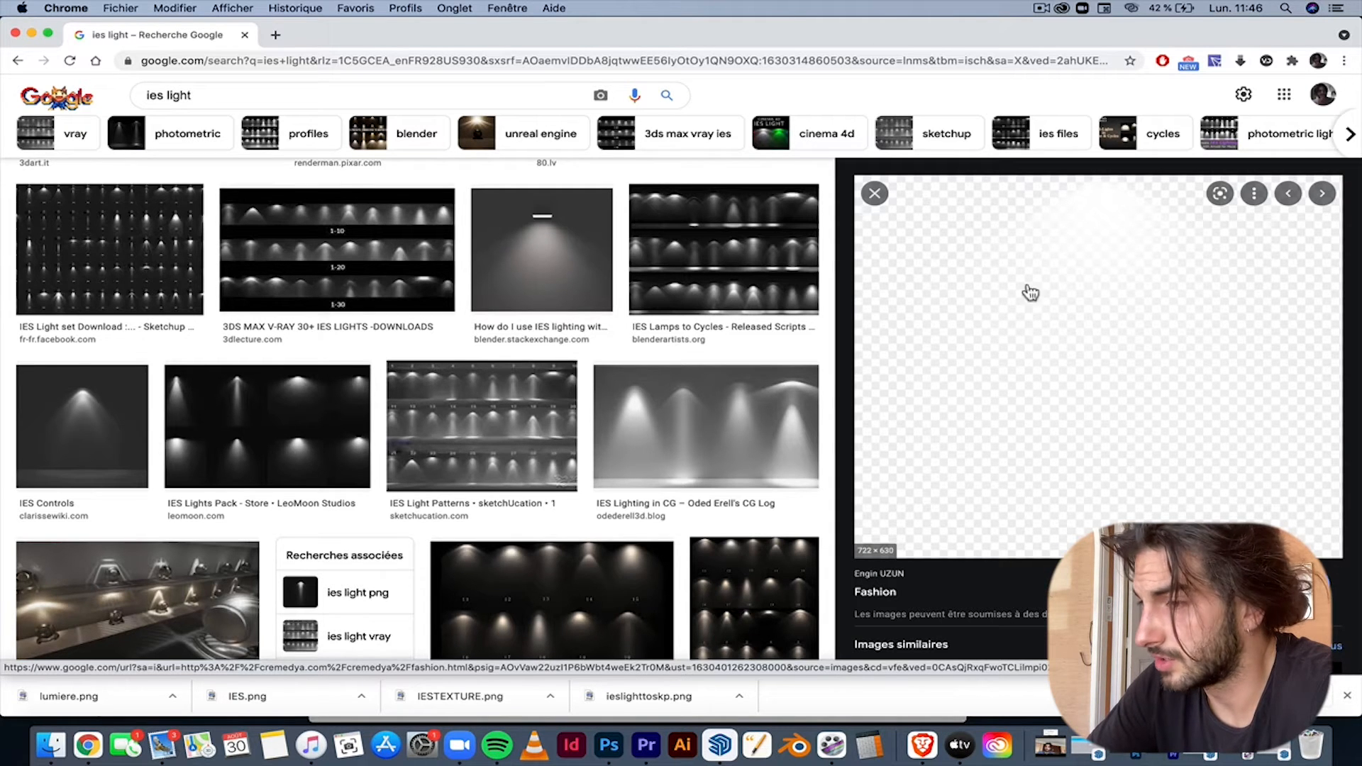
{"action": "right_click", "coordinate": [1000, 252]}
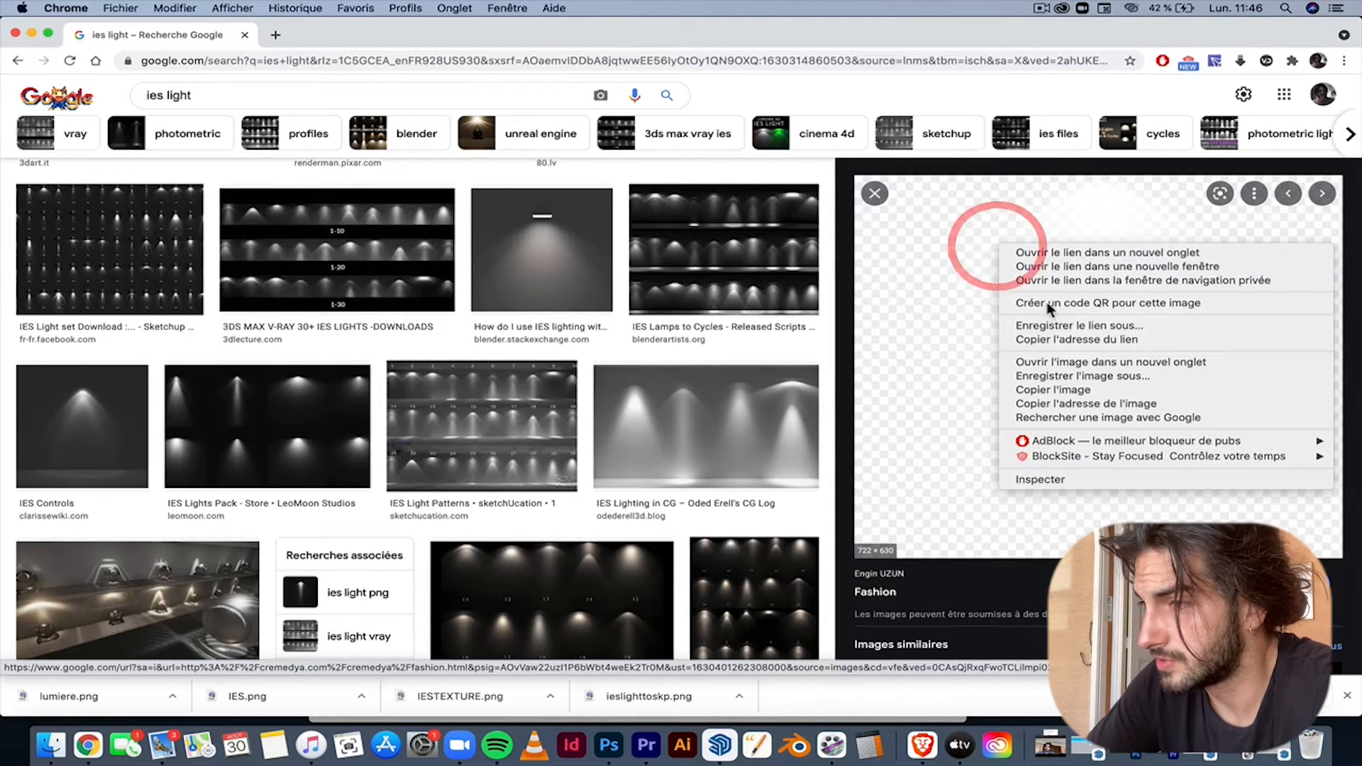
{"action": "left_click", "coordinate": [1037, 377]}
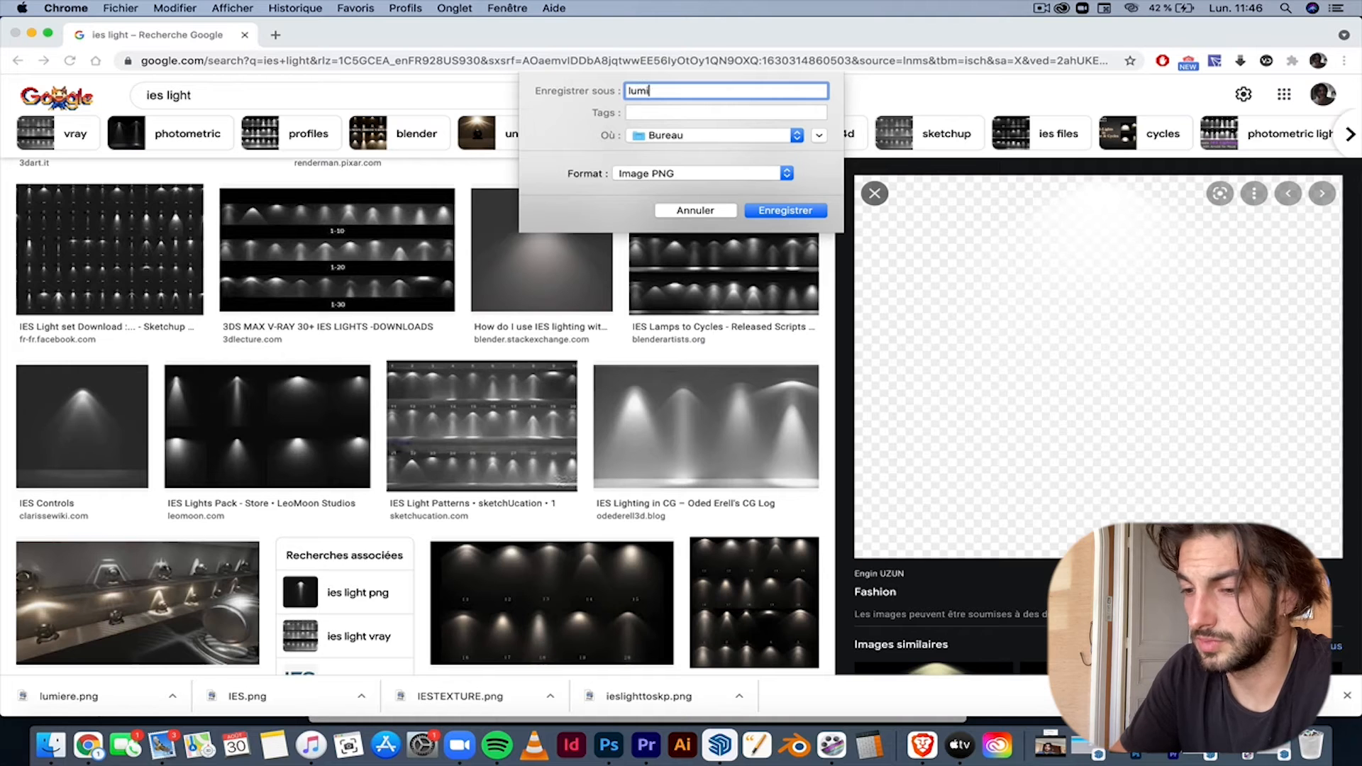
{"action": "key", "text": "Return"}
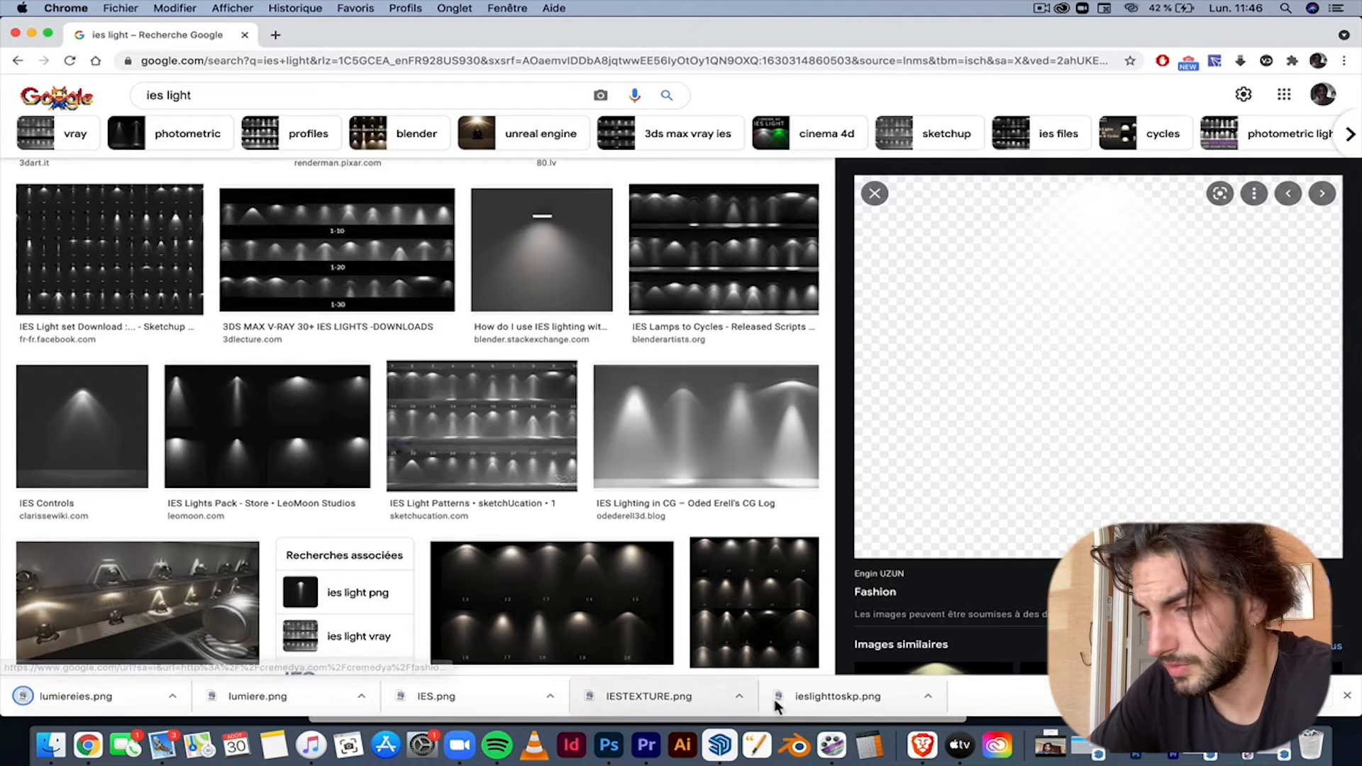
Switch to SketchUp and start a new model from a template.
{"action": "key", "text": "super+Tab"}
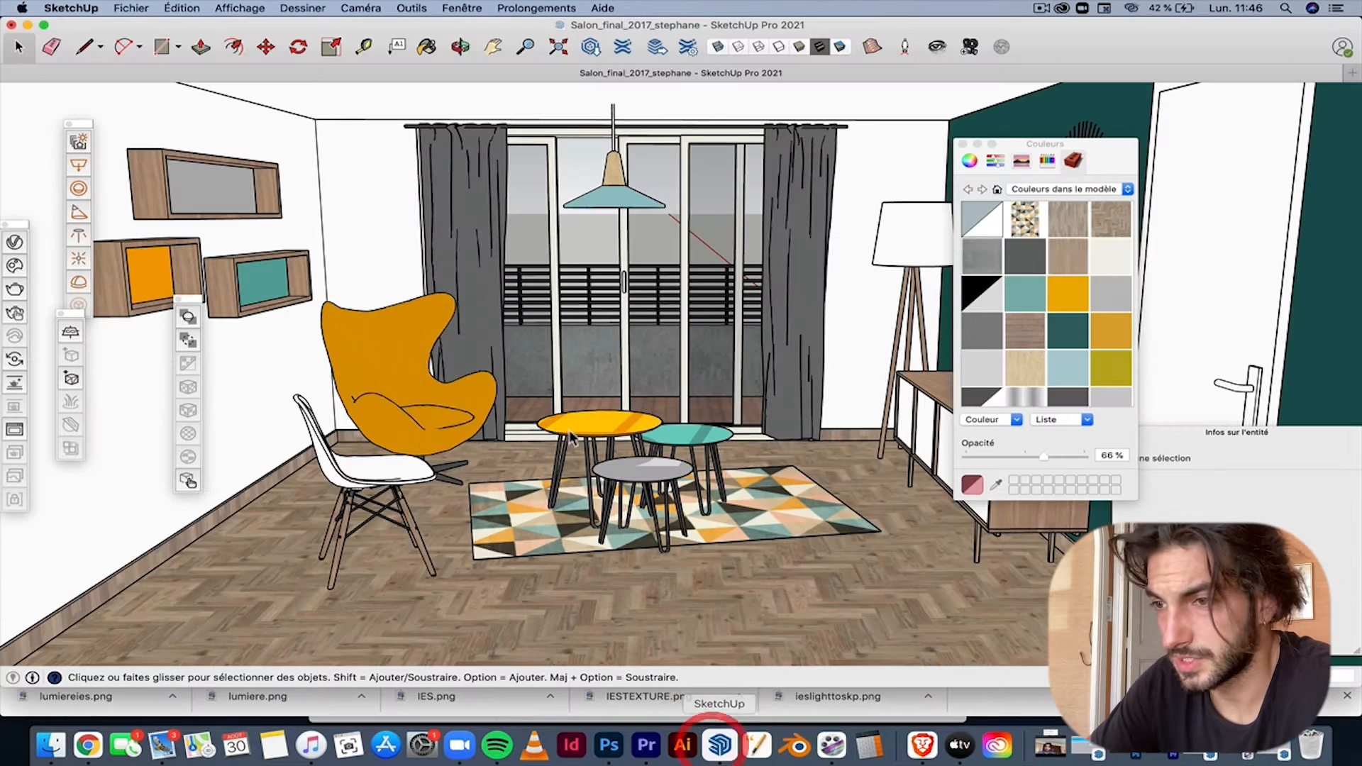
{"action": "left_click", "coordinate": [114, 7]}
{"action": "left_click", "coordinate": [157, 36]}
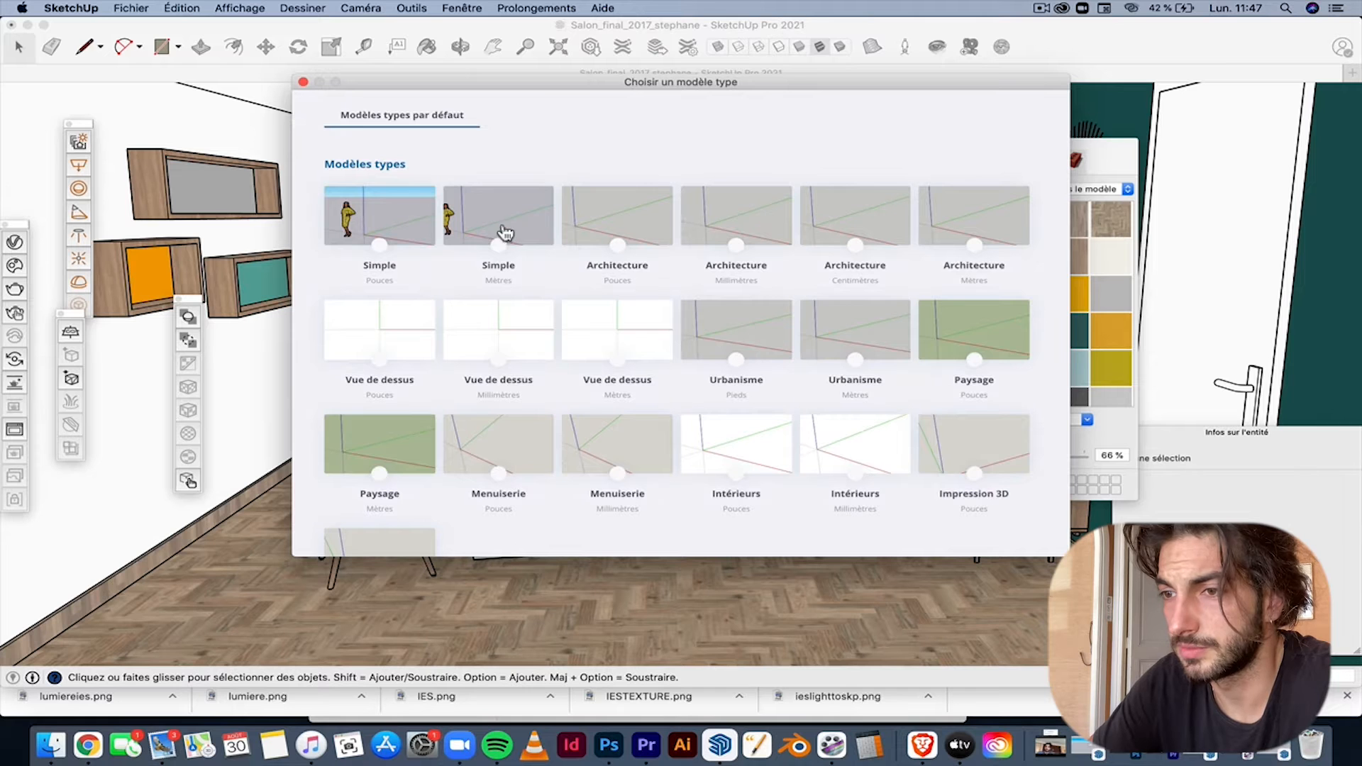
{"action": "left_click", "coordinate": [503, 226]}
{"action": "left_click", "coordinate": [491, 217]}
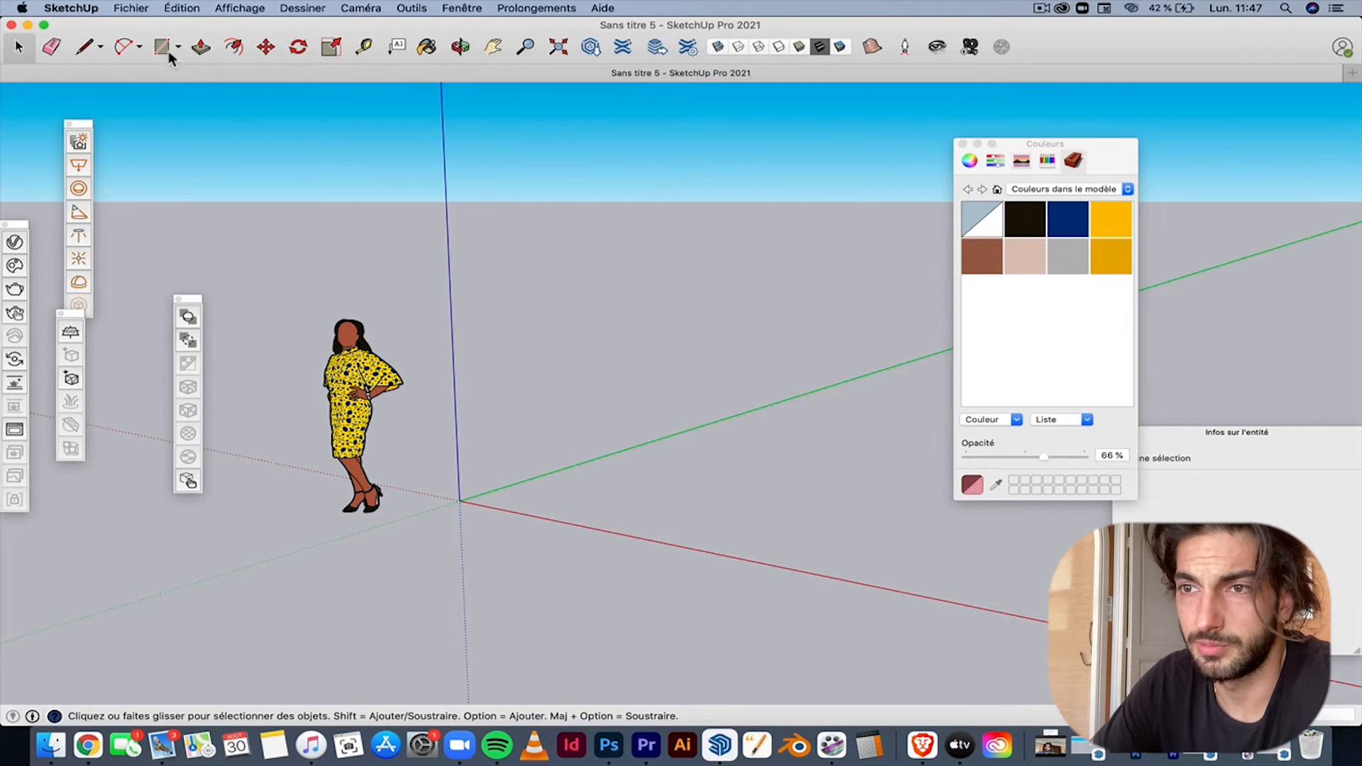
Draw a vertical rectangle starting at the origin along the red axis.
{"action": "left_click", "coordinate": [169, 57]}
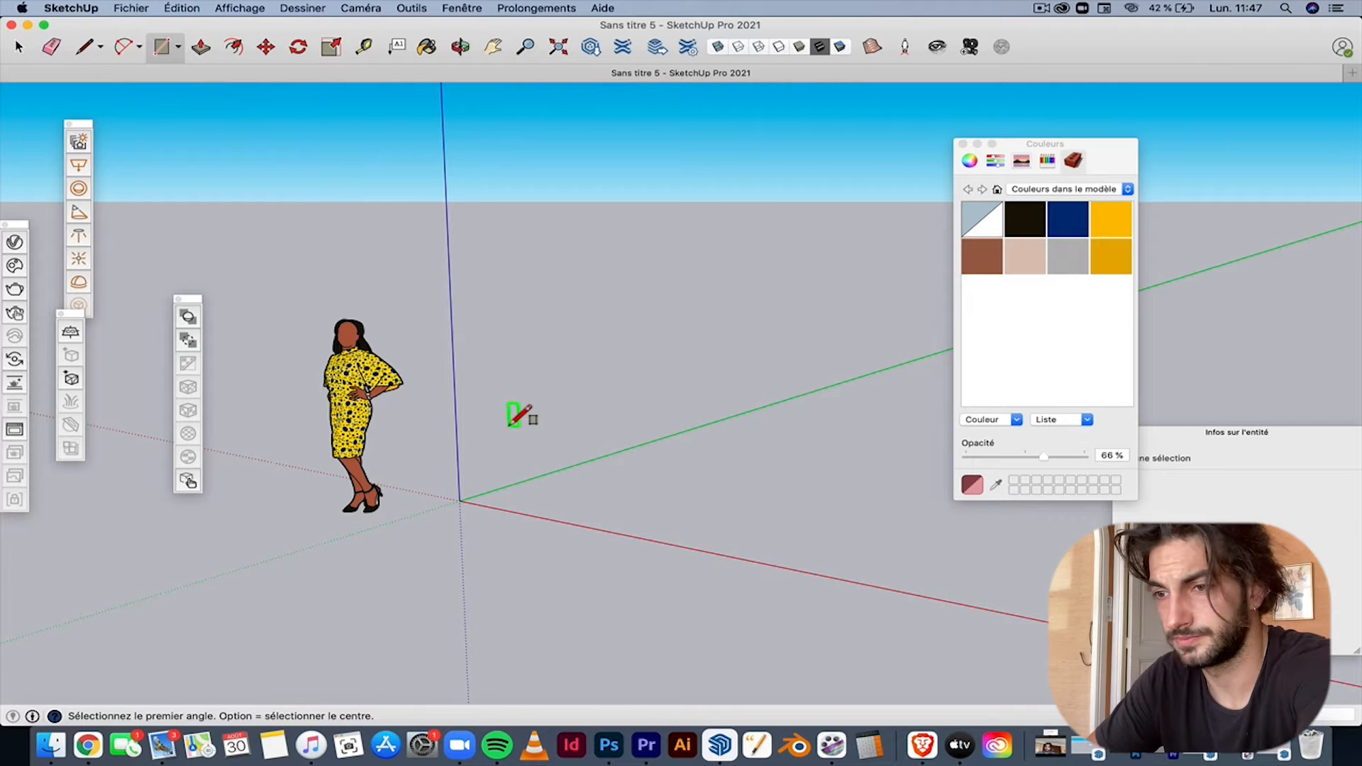
{"action": "left_click", "coordinate": [460, 499]}
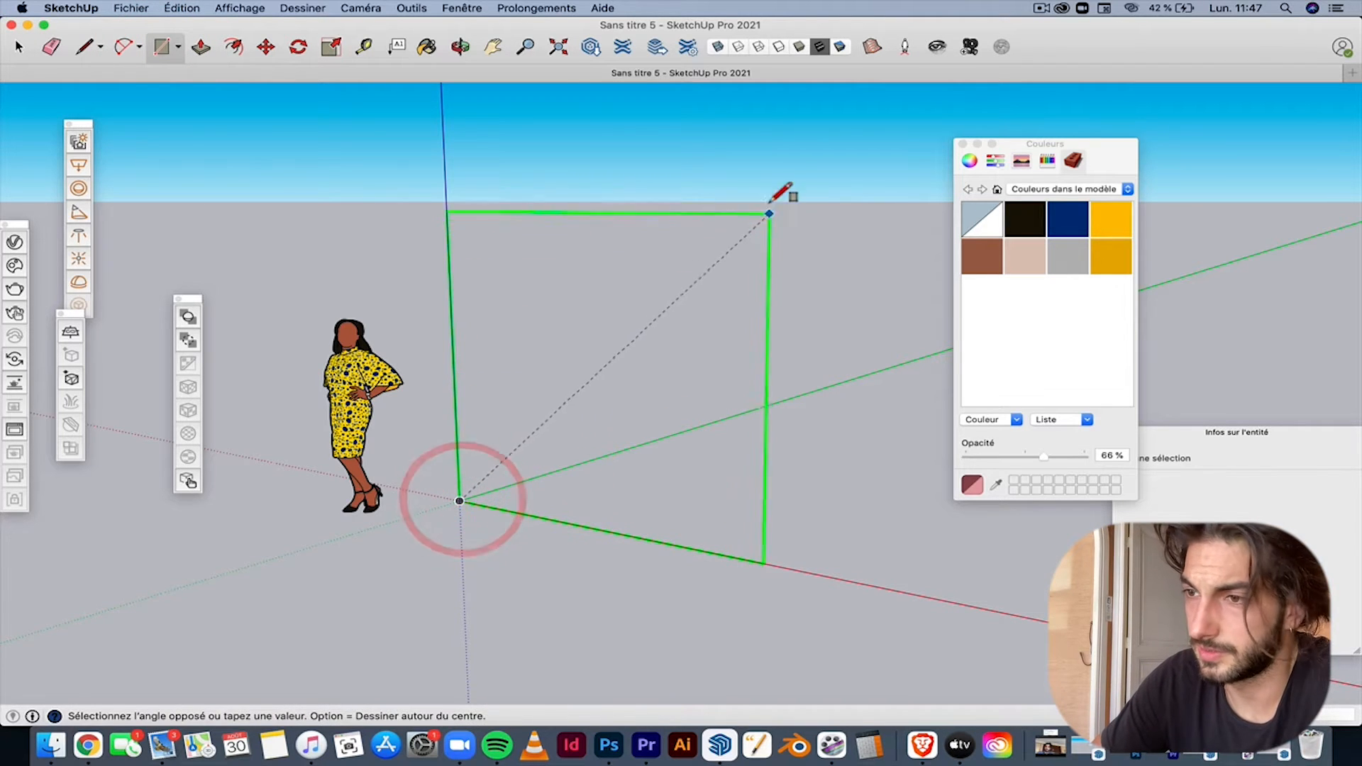
{"action": "left_click", "coordinate": [785, 186]}
{"action": "left_click", "coordinate": [18, 46]}
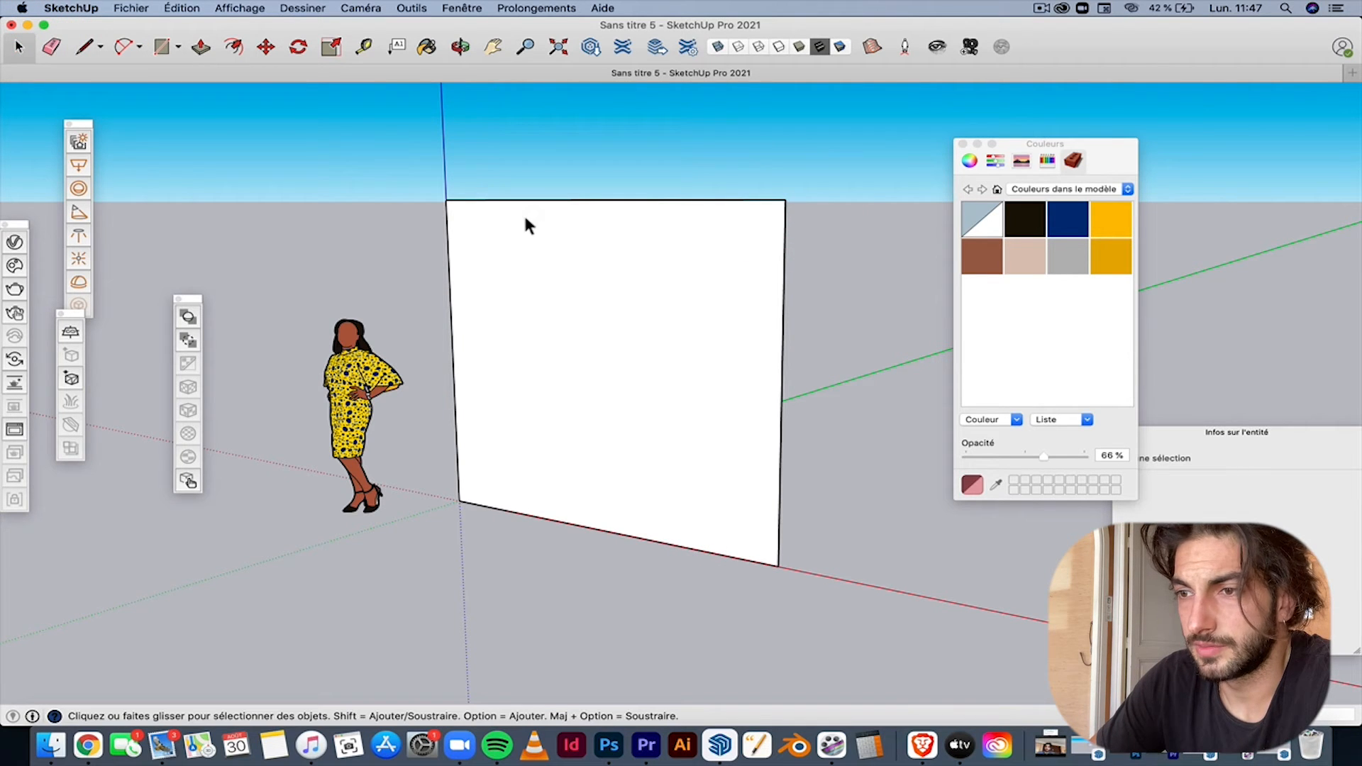
Create a new texture material from the lumiereies.png image on the Desktop.
{"action": "left_click", "coordinate": [599, 291]}
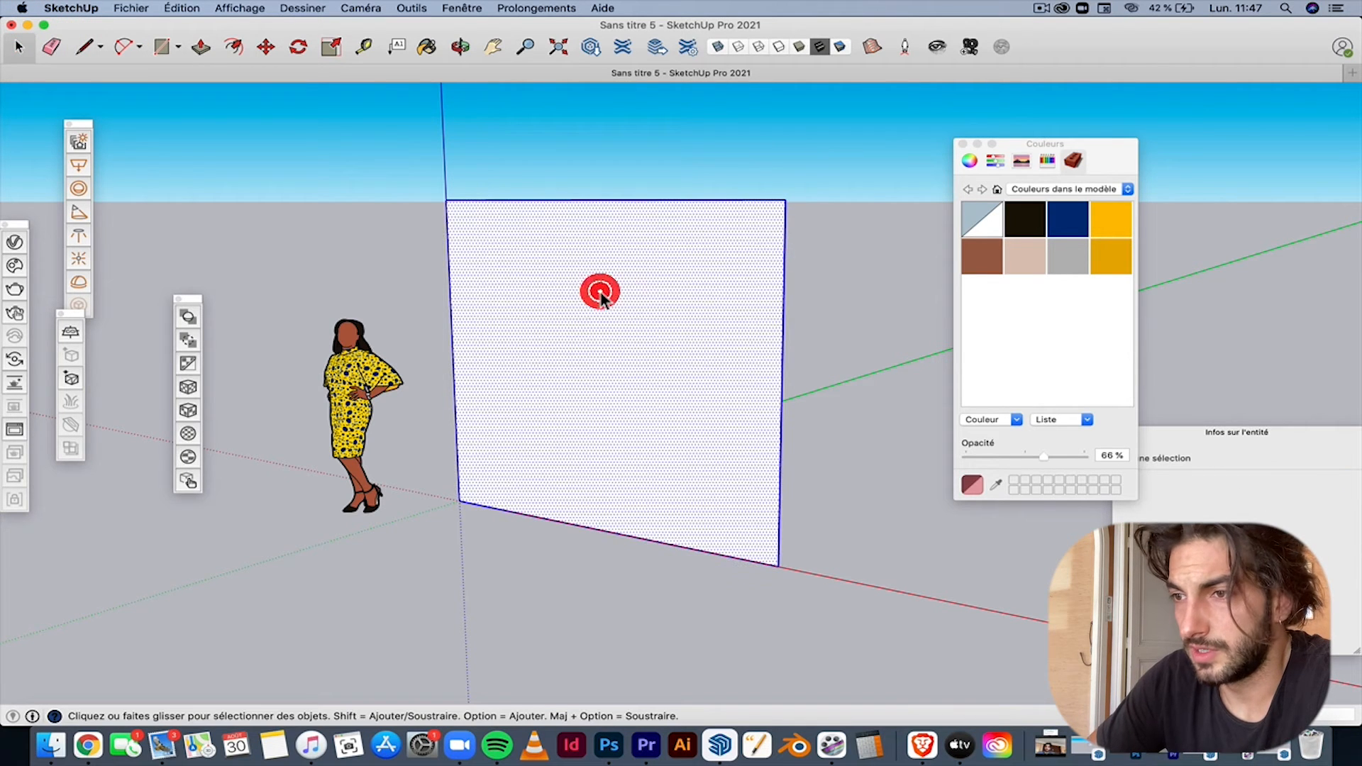
{"action": "left_click", "coordinate": [427, 47]}
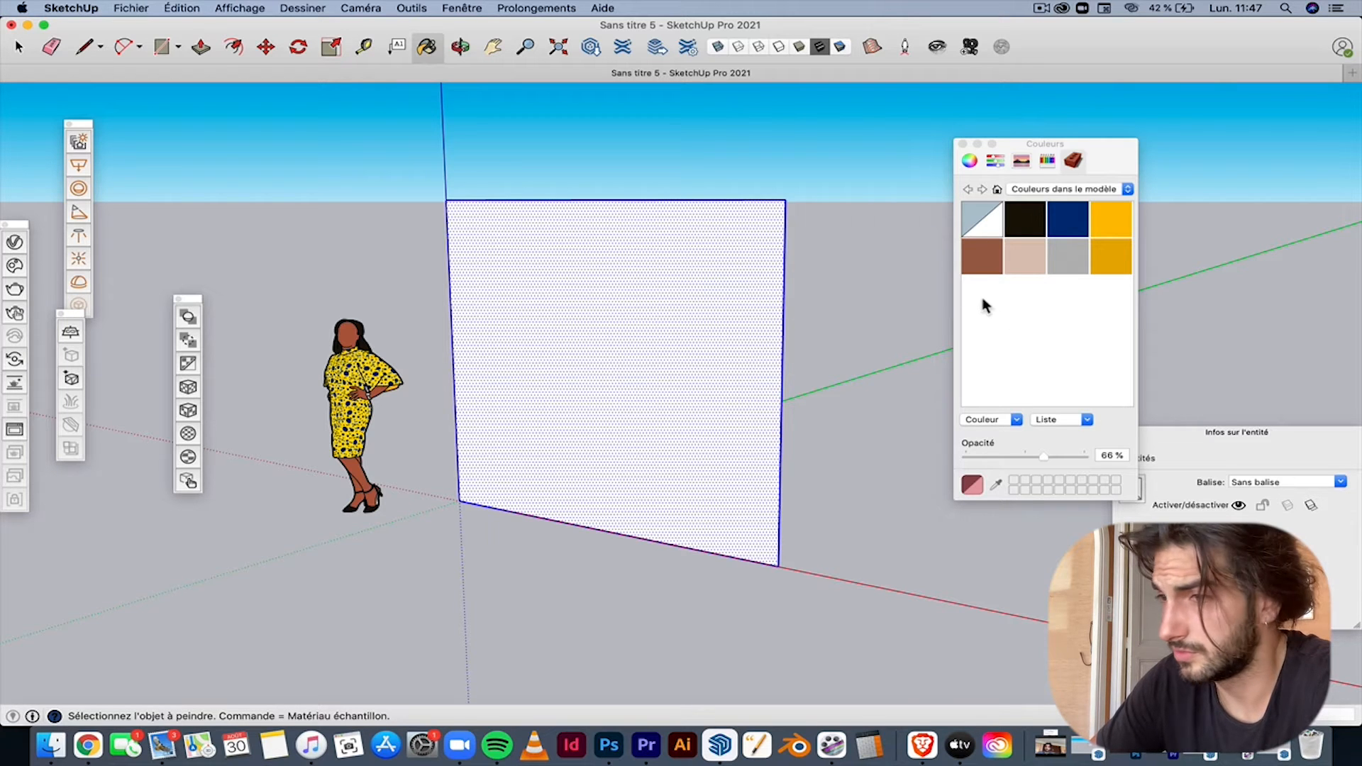
{"action": "right_click", "coordinate": [1002, 311]}
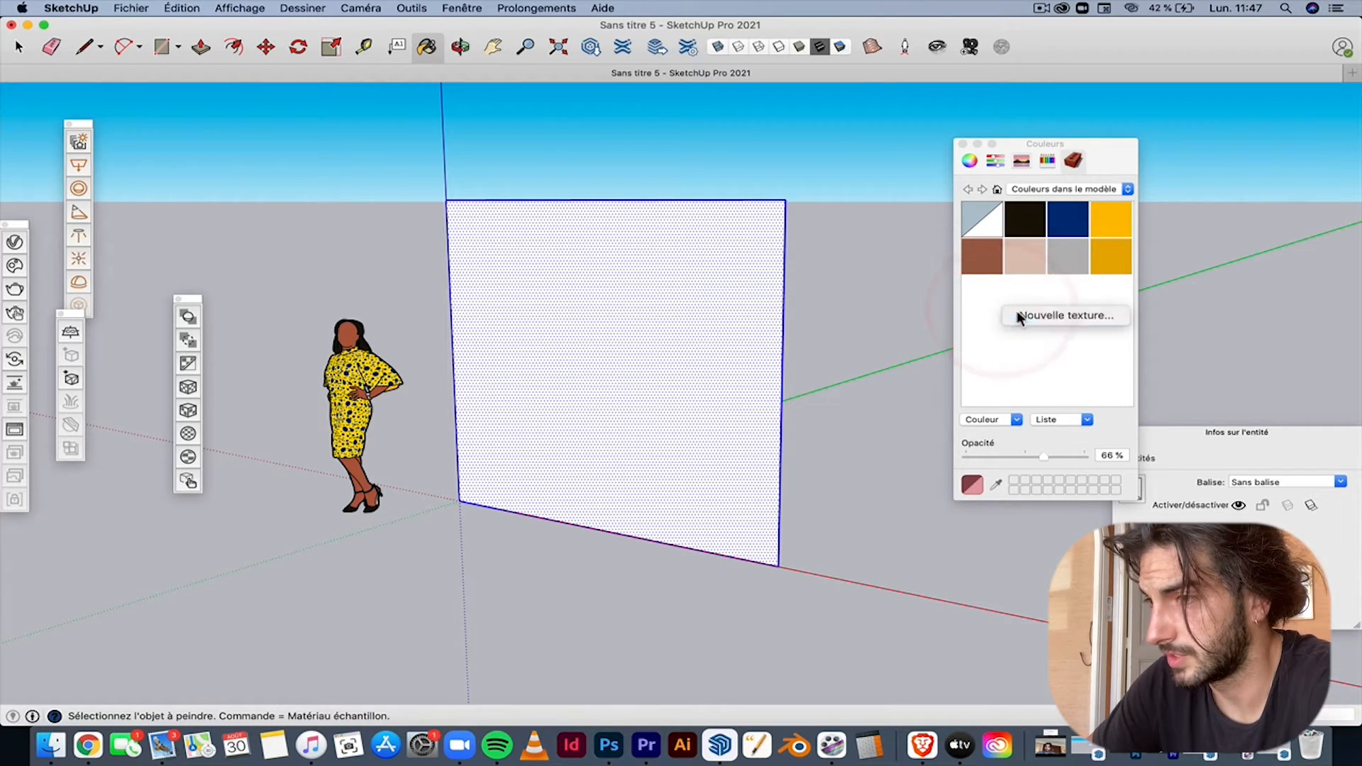
{"action": "left_click", "coordinate": [1016, 312]}
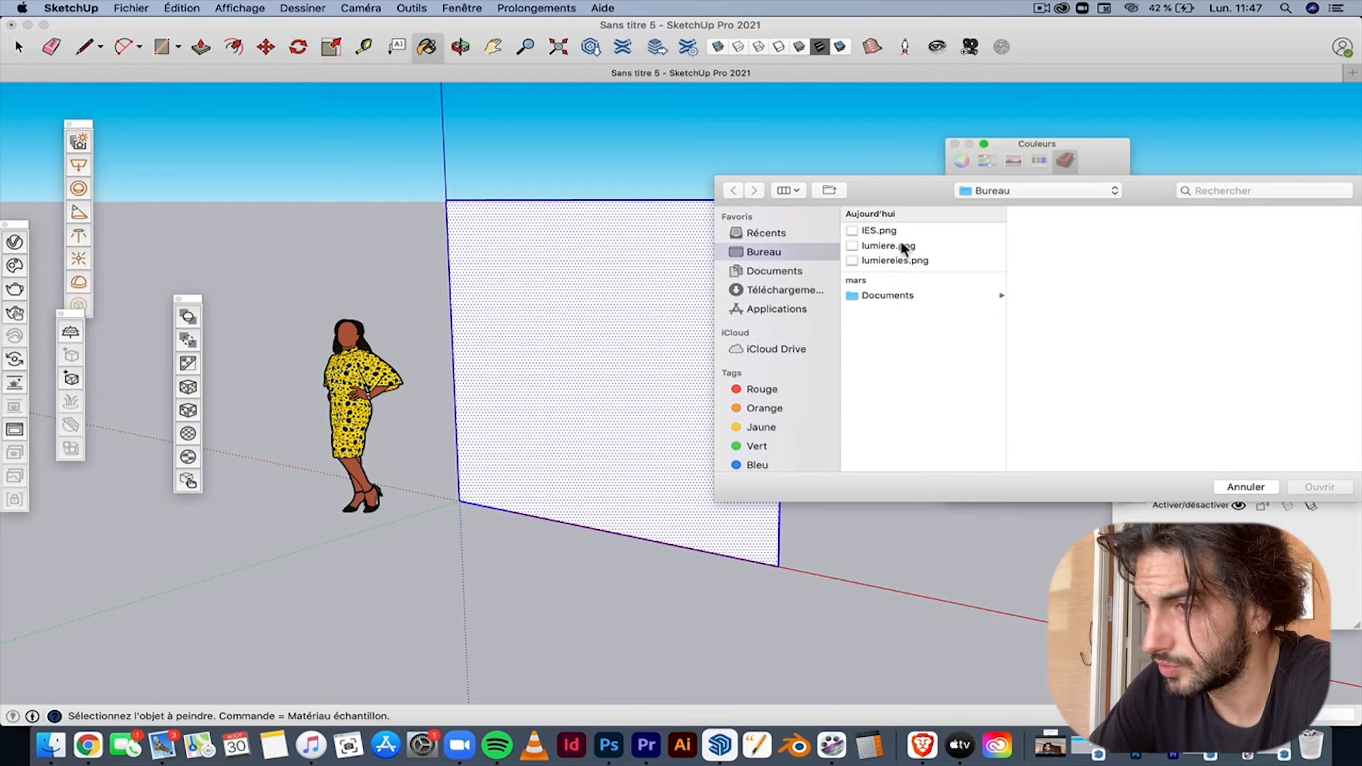
{"action": "left_click", "coordinate": [908, 262]}
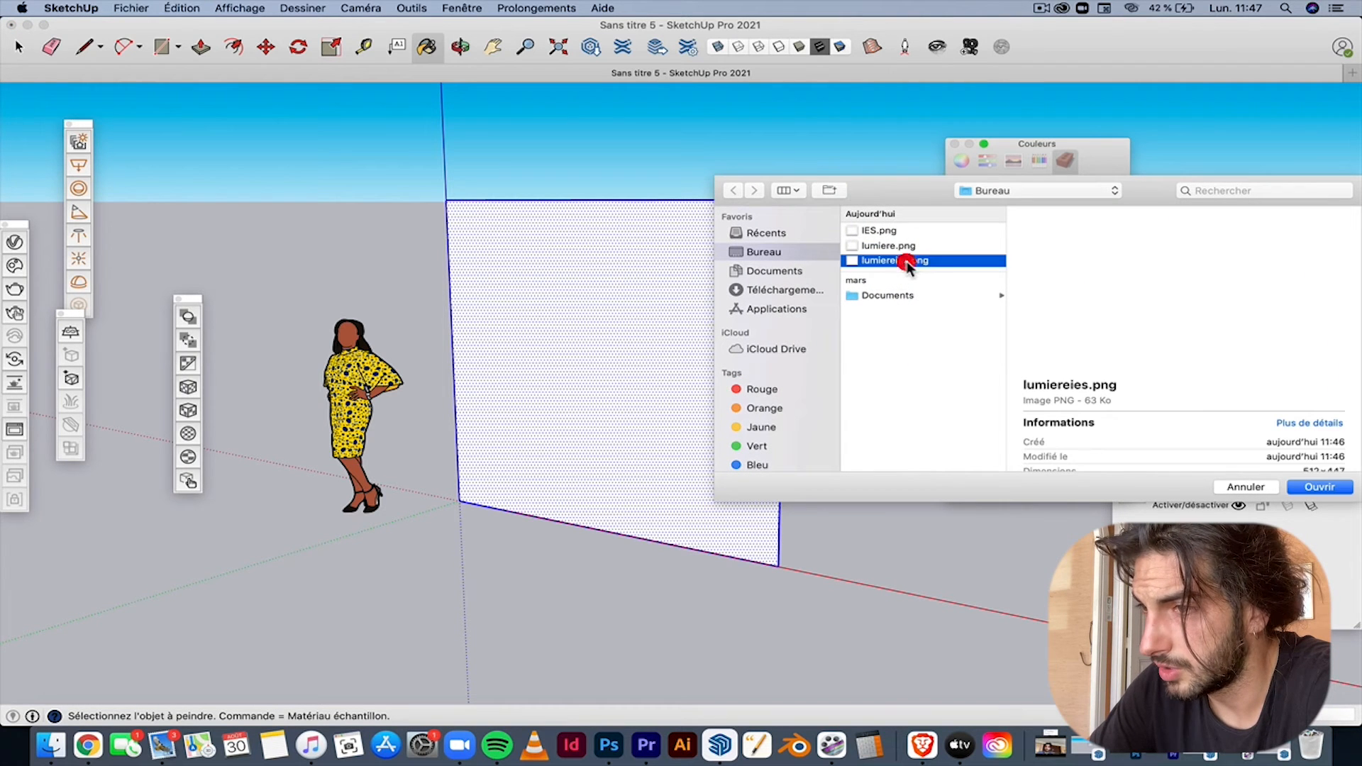
{"action": "left_click", "coordinate": [1335, 487]}
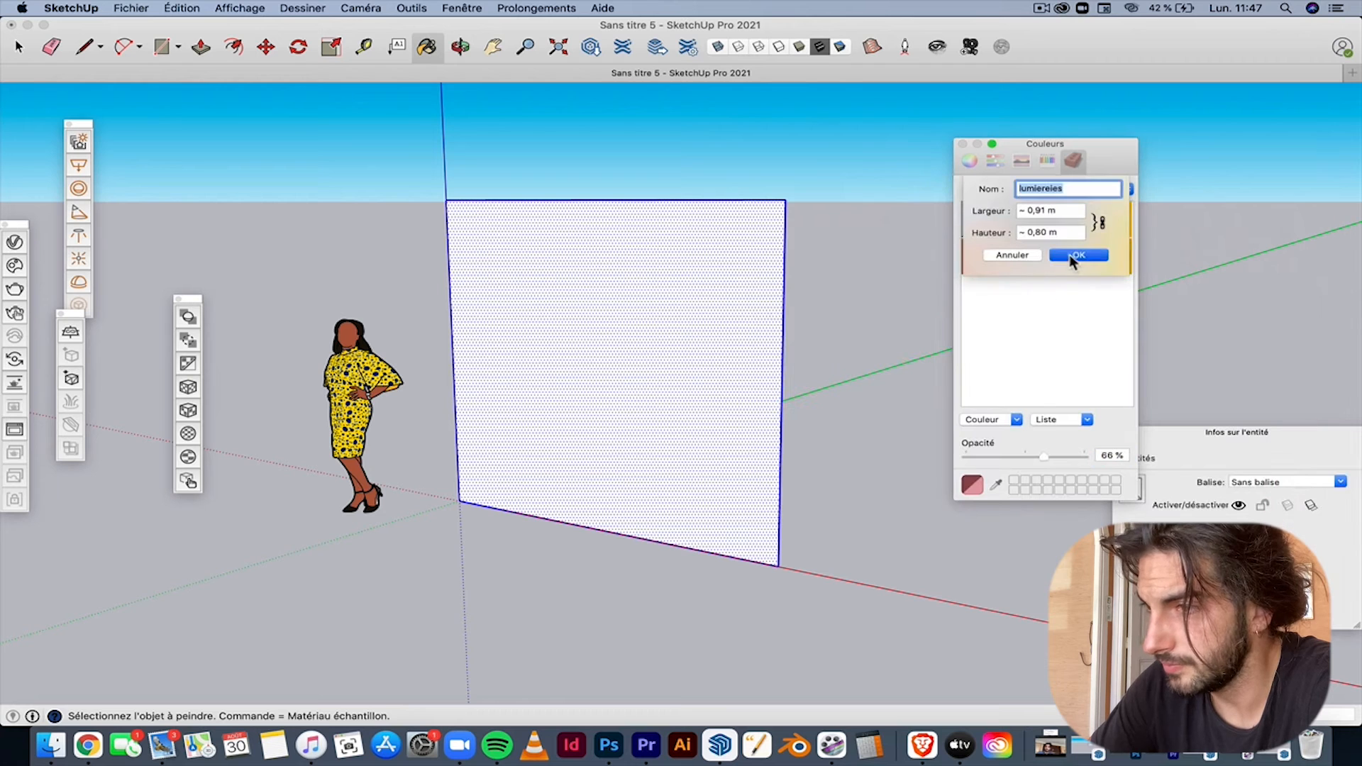
{"action": "left_click", "coordinate": [1070, 254]}
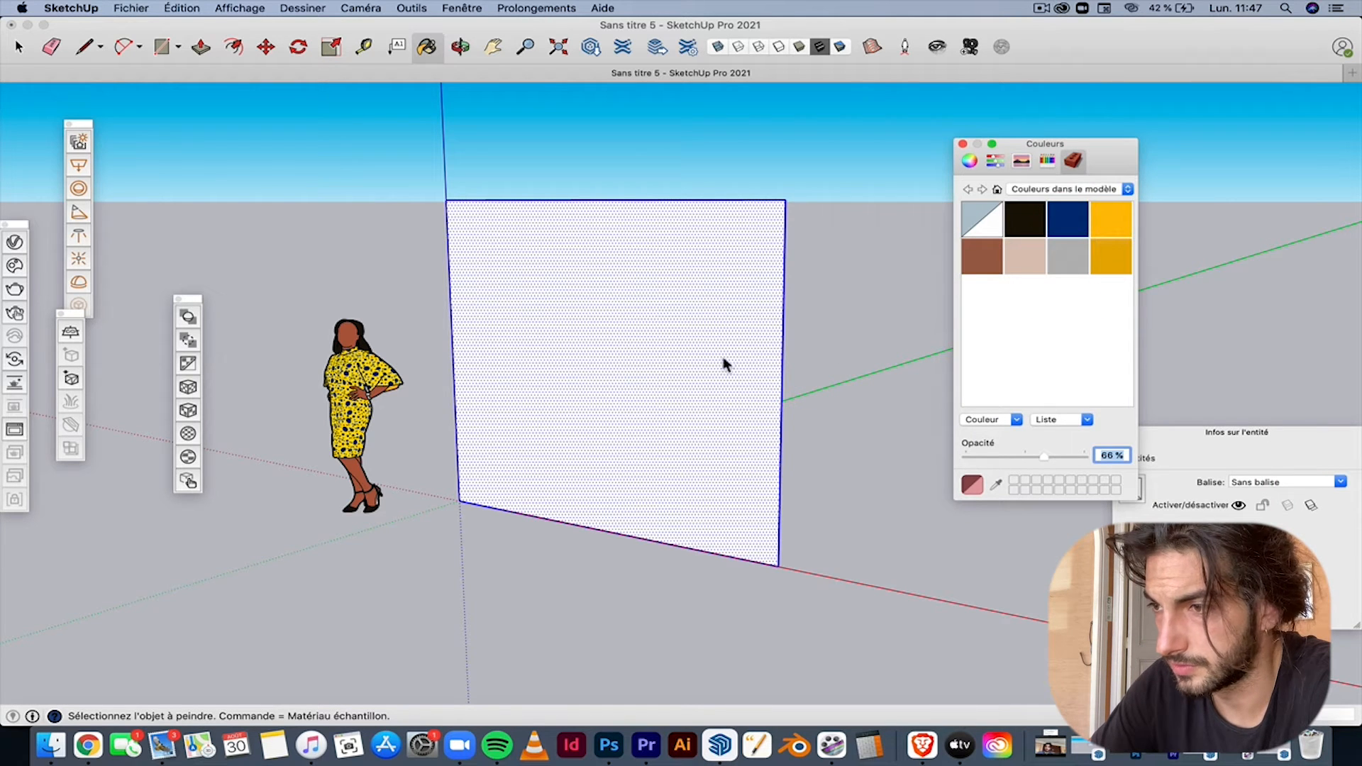
{"action": "left_click", "coordinate": [979, 290]}
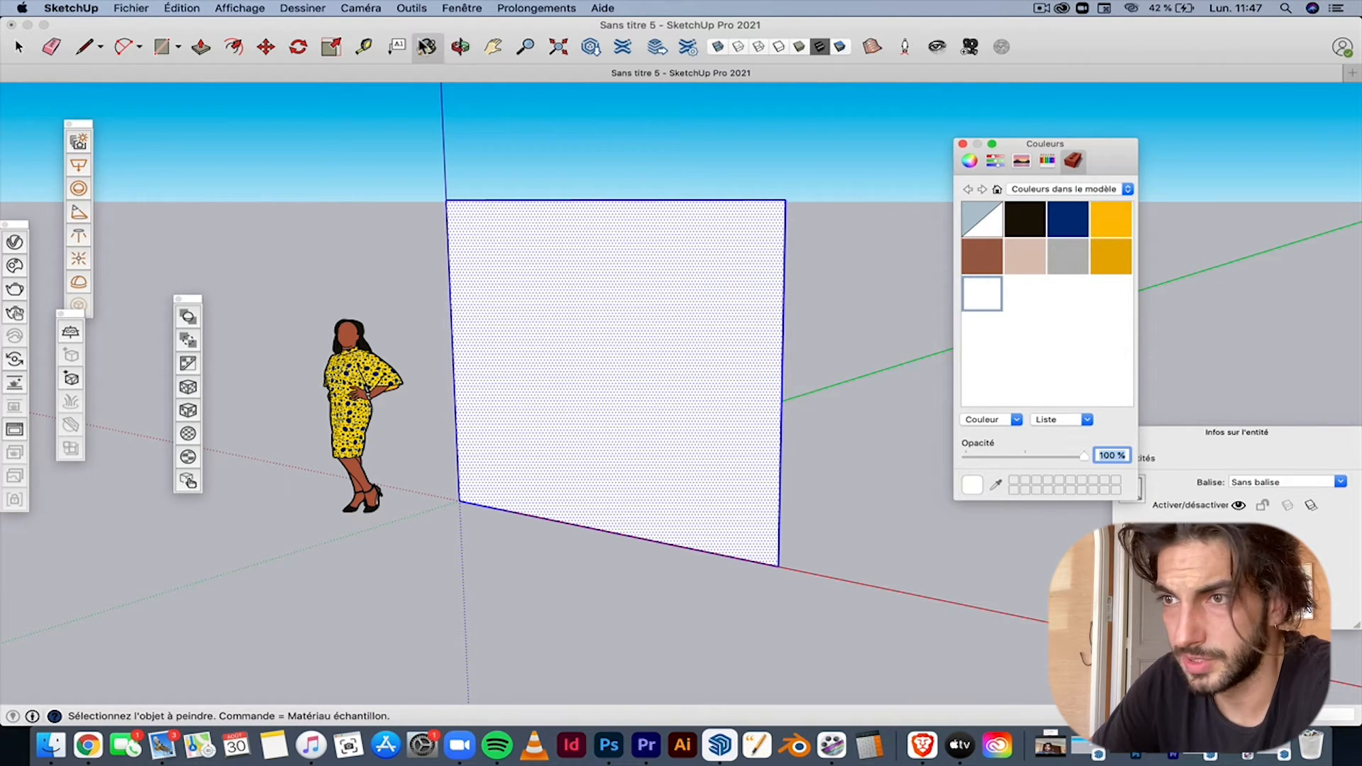
Paint the rectangle's face with the lumiereies texture.
{"action": "left_click", "coordinate": [424, 46]}
{"action": "left_click", "coordinate": [607, 344]}
{"action": "left_click", "coordinate": [19, 47]}
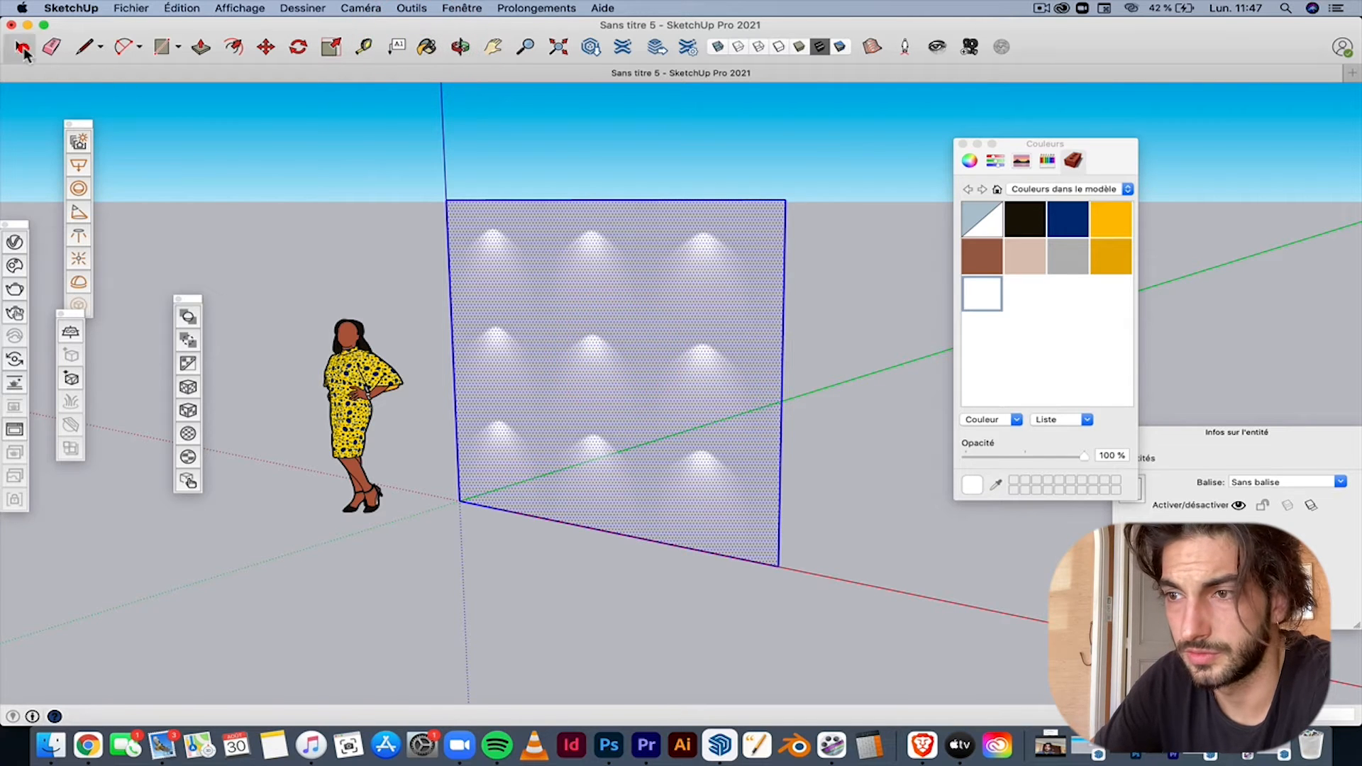
Reposition the texture with its pins so a single light spot fills the rectangle's face.
{"action": "left_click", "coordinate": [343, 168]}
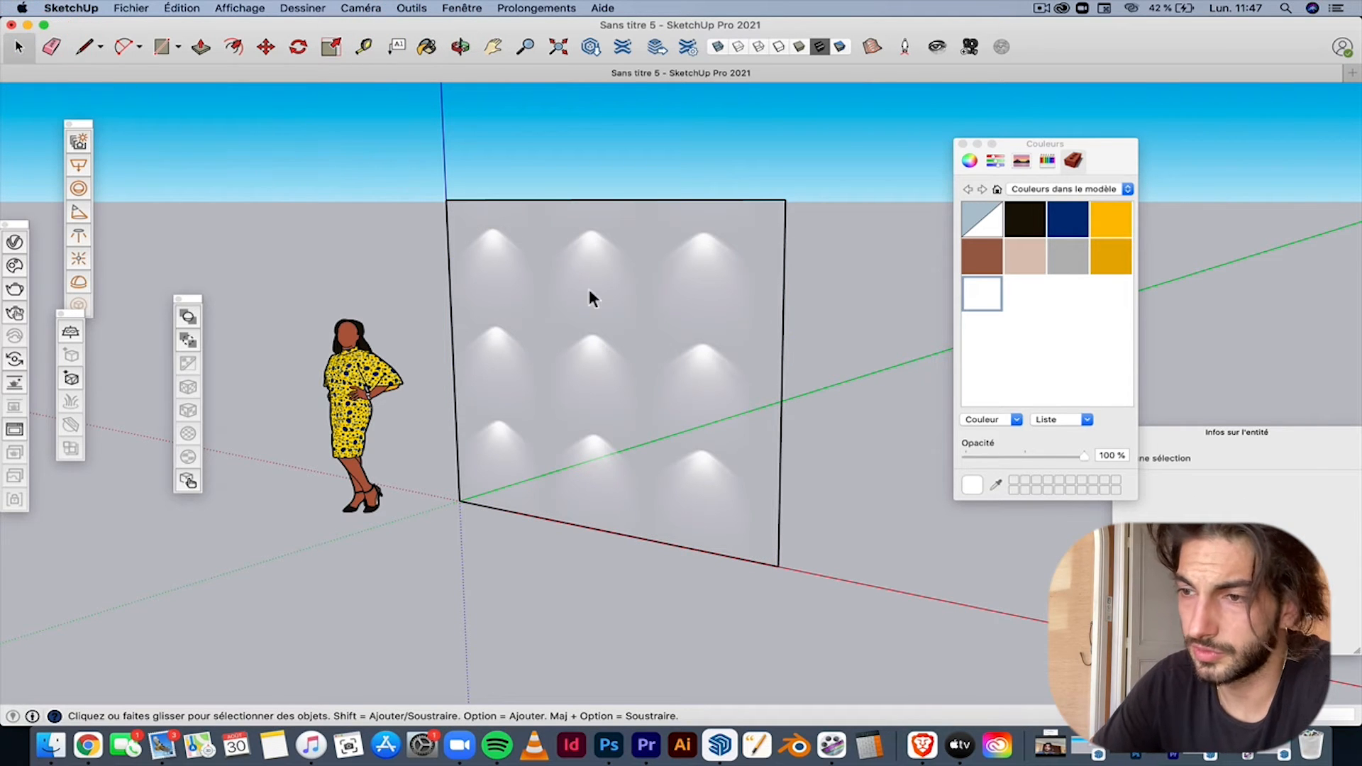
{"action": "left_click", "coordinate": [588, 363]}
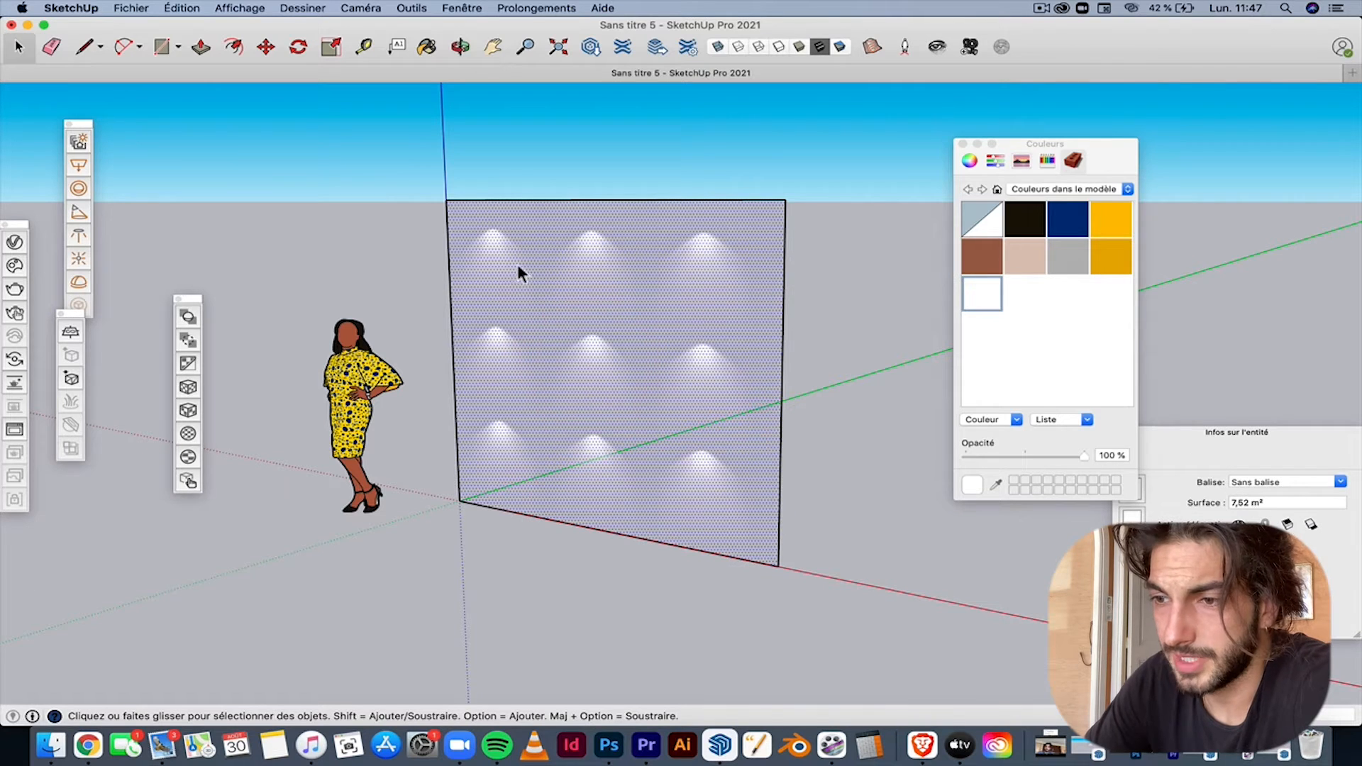
{"action": "right_click", "coordinate": [597, 309]}
{"action": "mouse_move", "coordinate": [737, 479]}
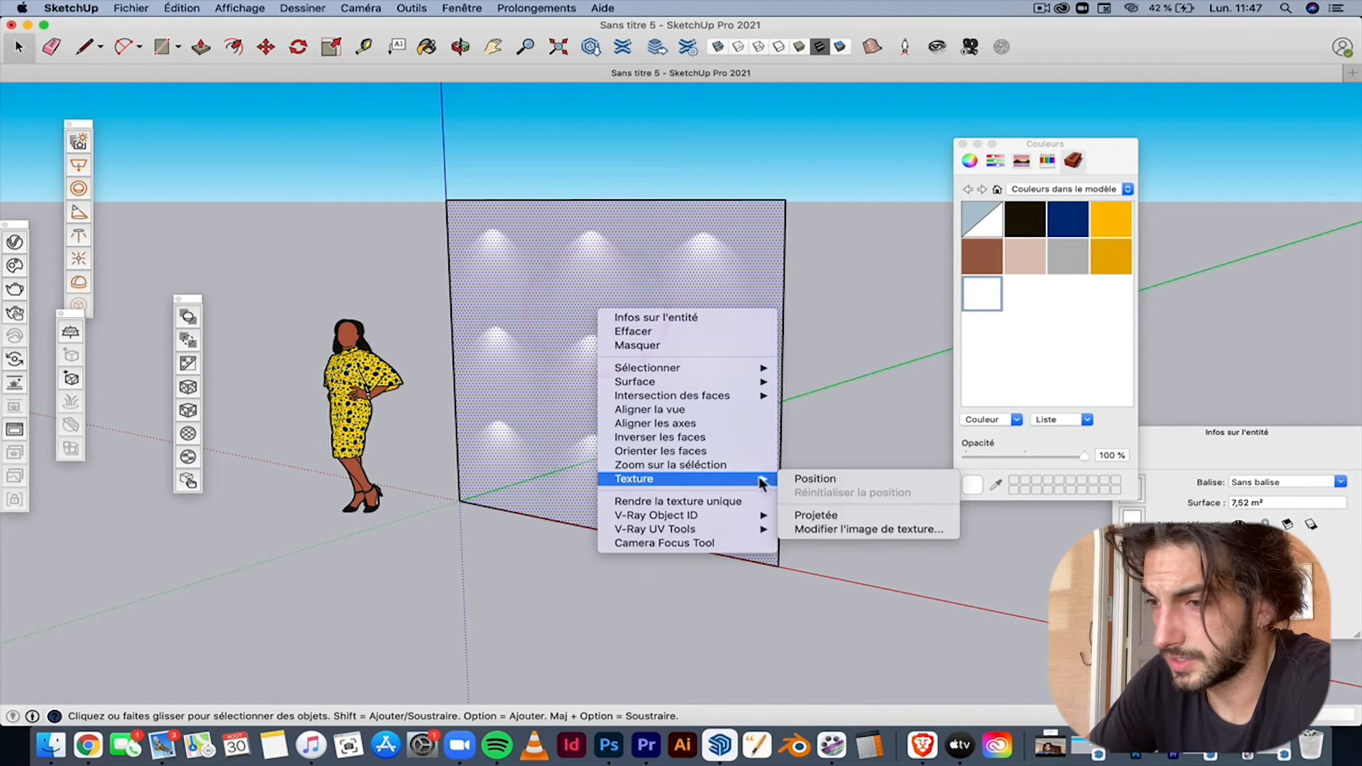
{"action": "left_click", "coordinate": [791, 481]}
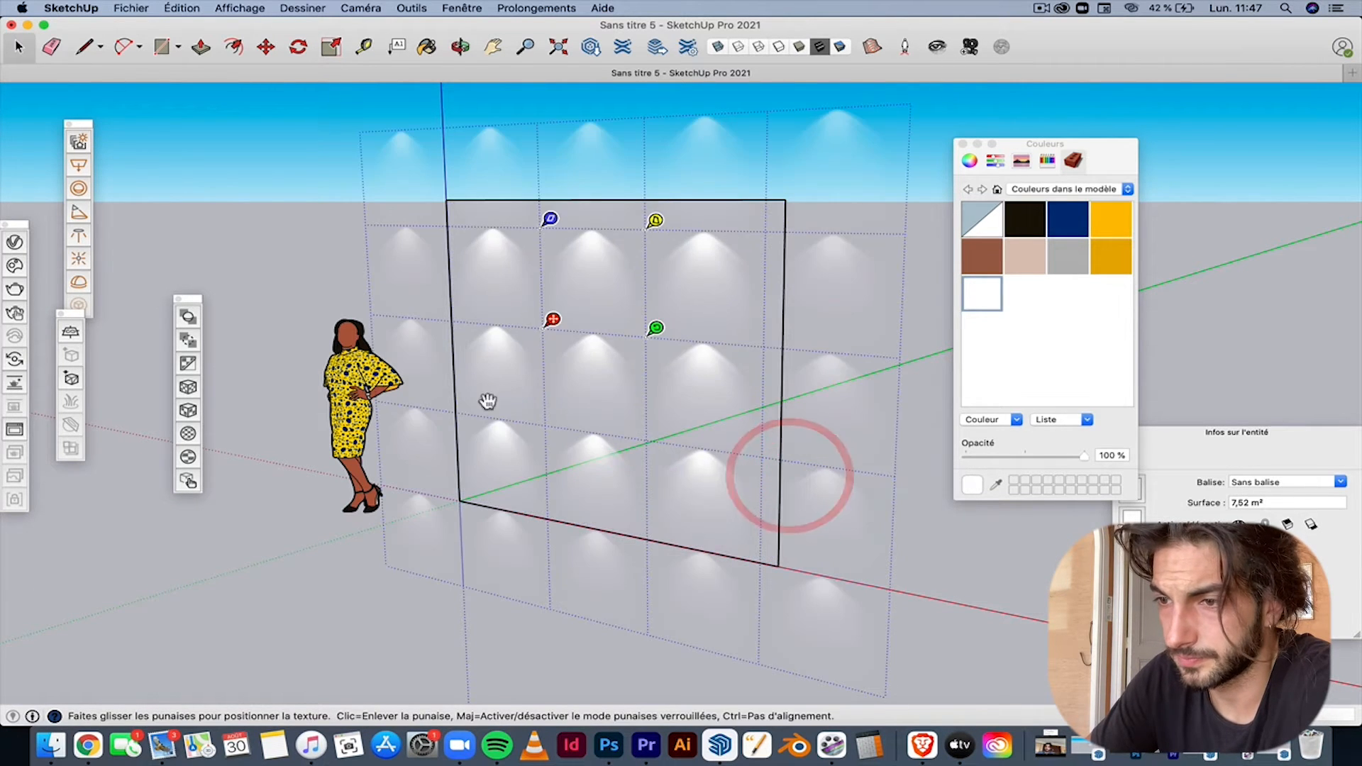
{"action": "left_click_drag", "start_coordinate": [553, 319], "coordinate": [466, 489]}
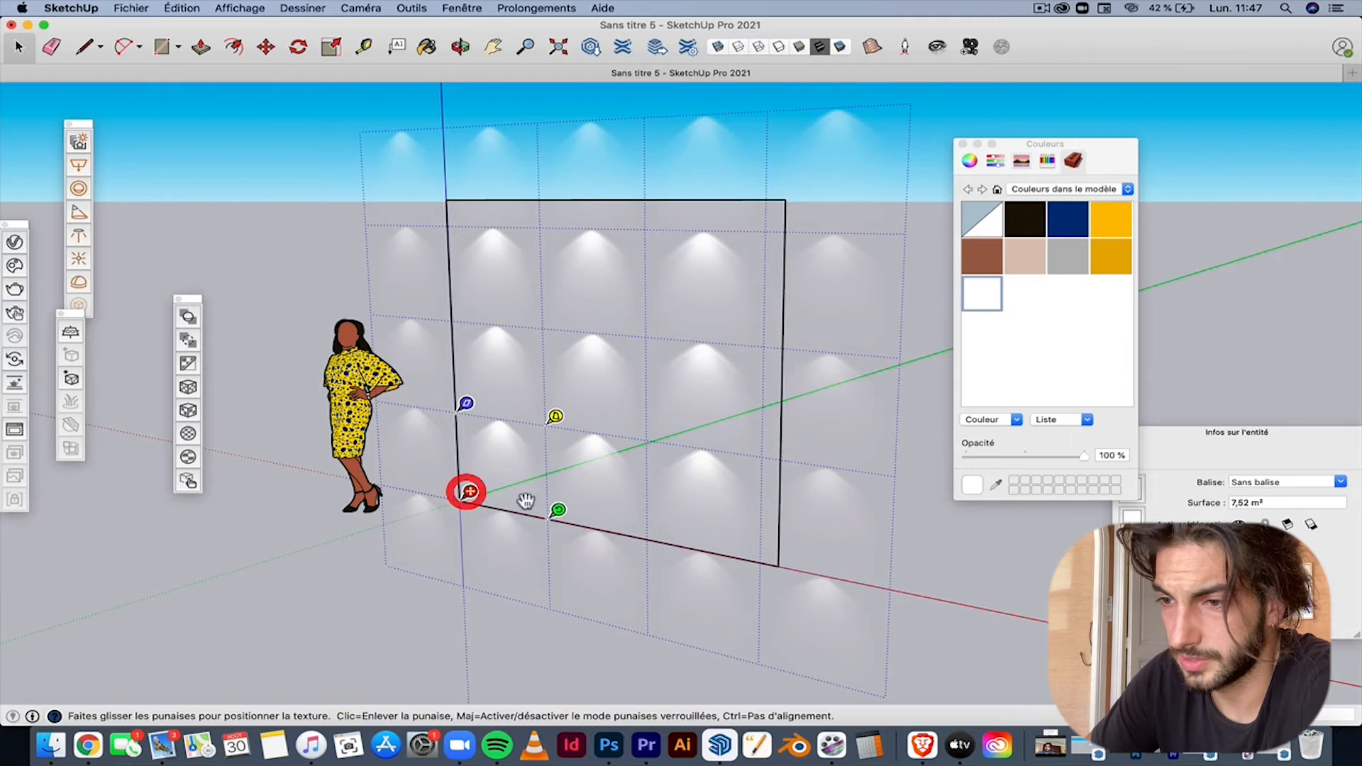
{"action": "left_click_drag", "start_coordinate": [558, 510], "coordinate": [789, 556]}
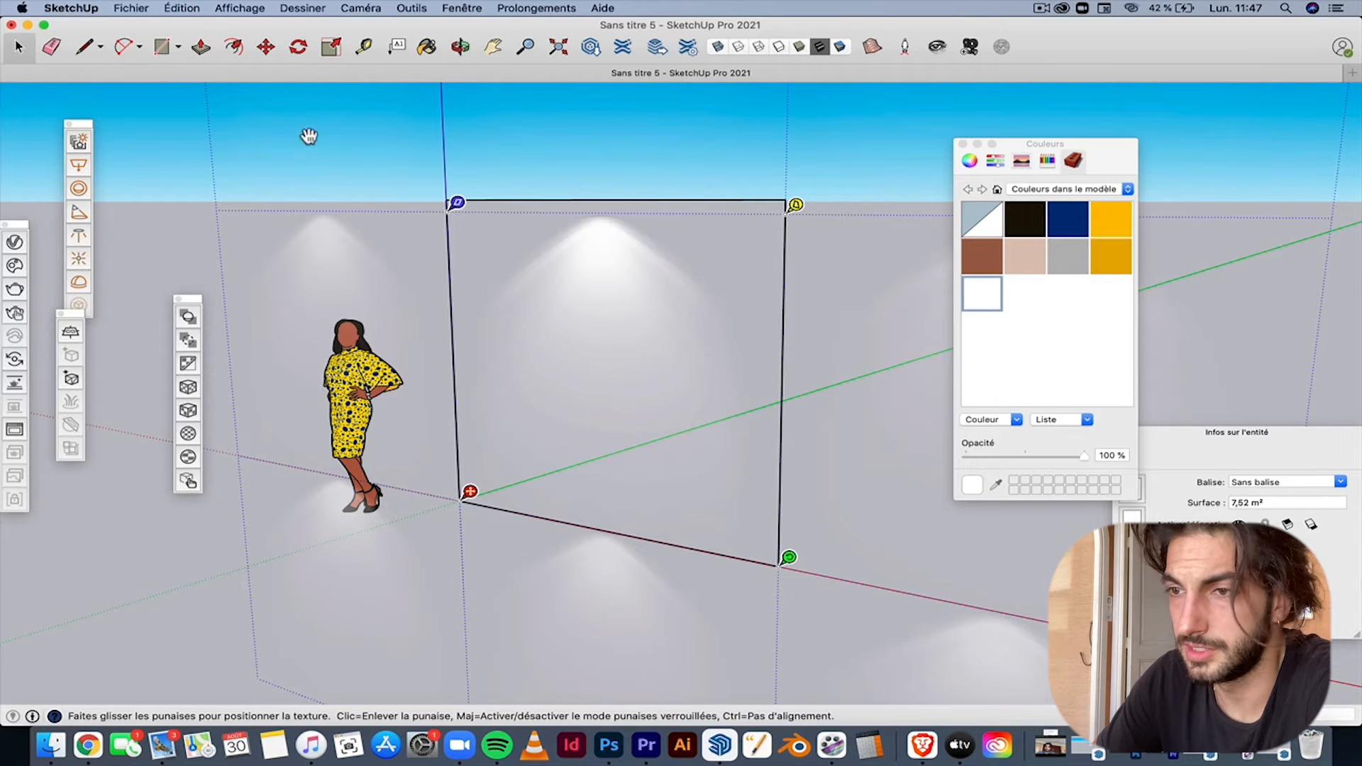
{"action": "key", "text": "Return"}
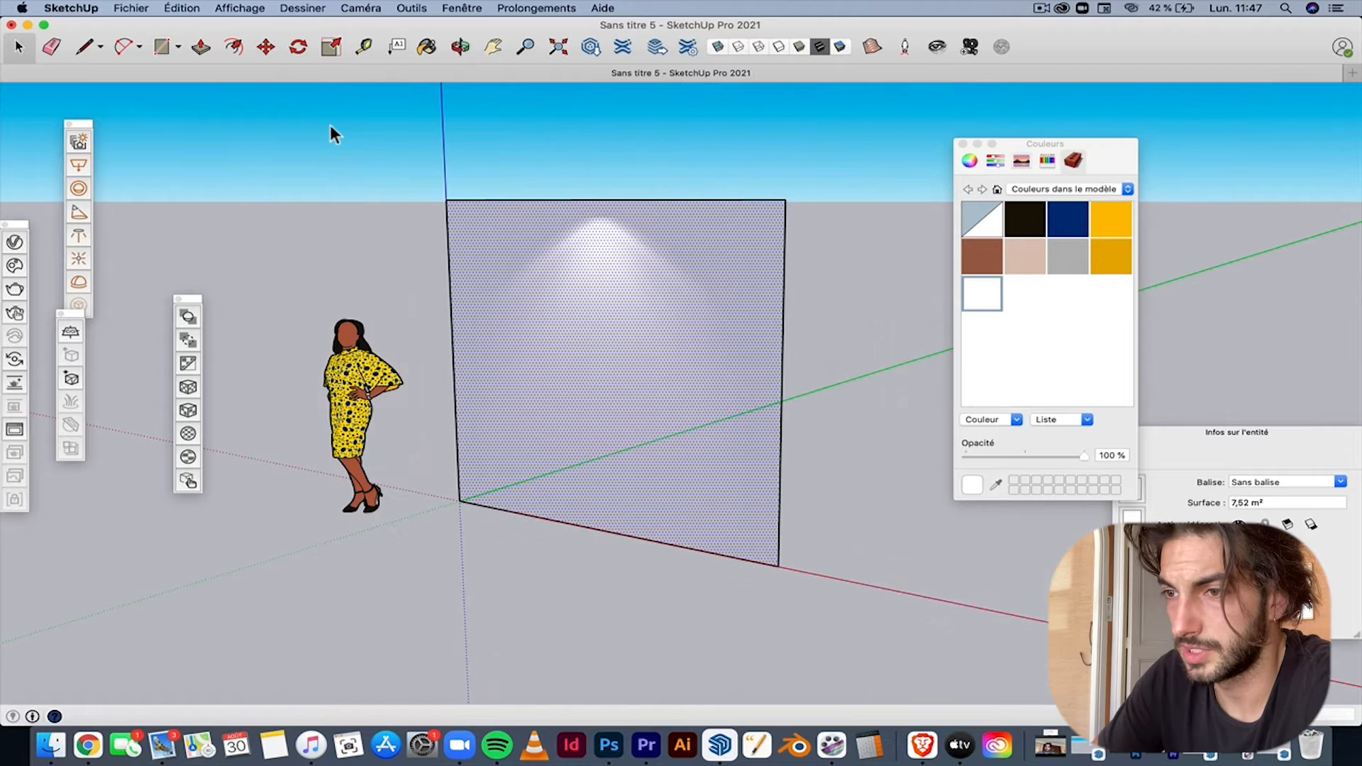
Edit the lumiereies material, setting its opacity to 89% and tinting it with the Neige crayon colour.
{"action": "left_click", "coordinate": [380, 135]}
{"action": "left_click", "coordinate": [460, 46]}
{"action": "left_click_drag", "start_coordinate": [599, 219], "coordinate": [769, 219]}
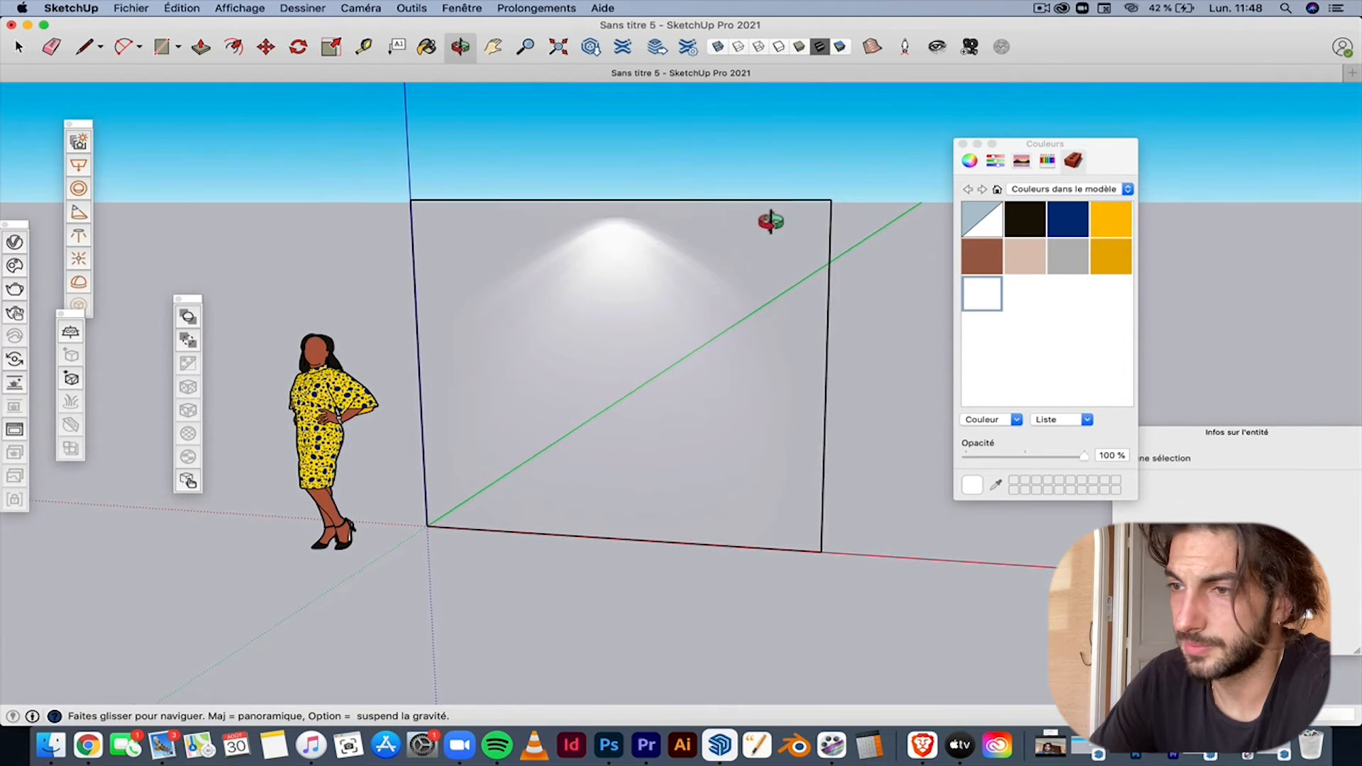
{"action": "double_click", "coordinate": [982, 297]}
{"action": "left_click_drag", "start_coordinate": [1084, 345], "coordinate": [1072, 345]}
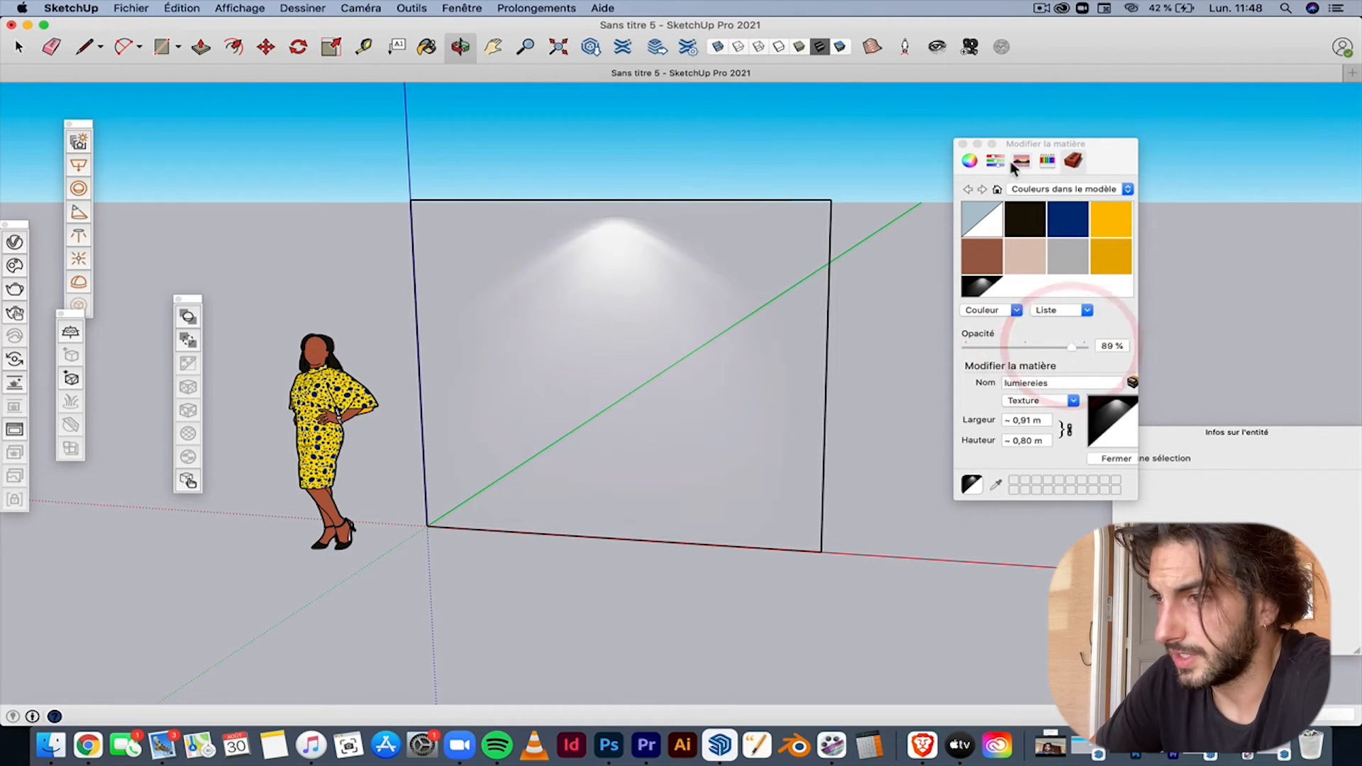
{"action": "left_click", "coordinate": [970, 160]}
{"action": "left_click", "coordinate": [1060, 233]}
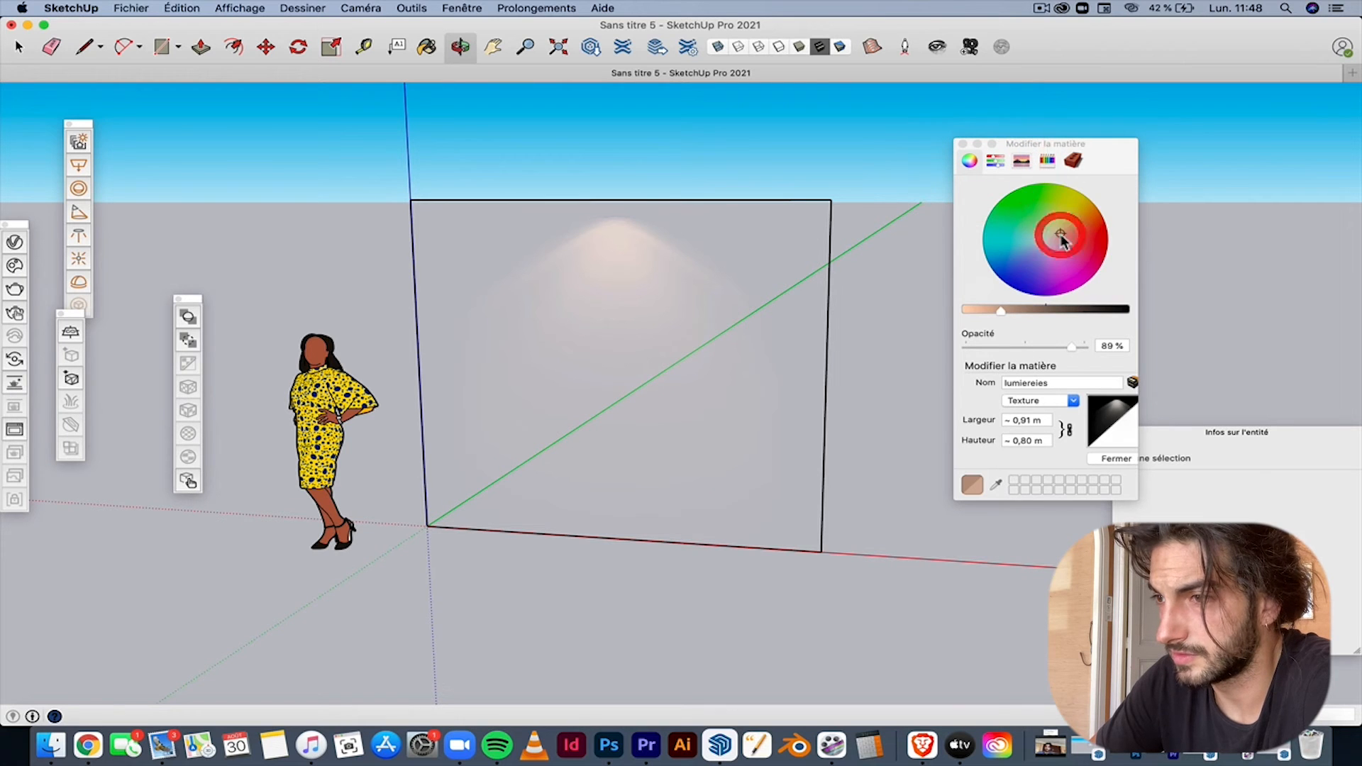
{"action": "left_click", "coordinate": [1047, 239]}
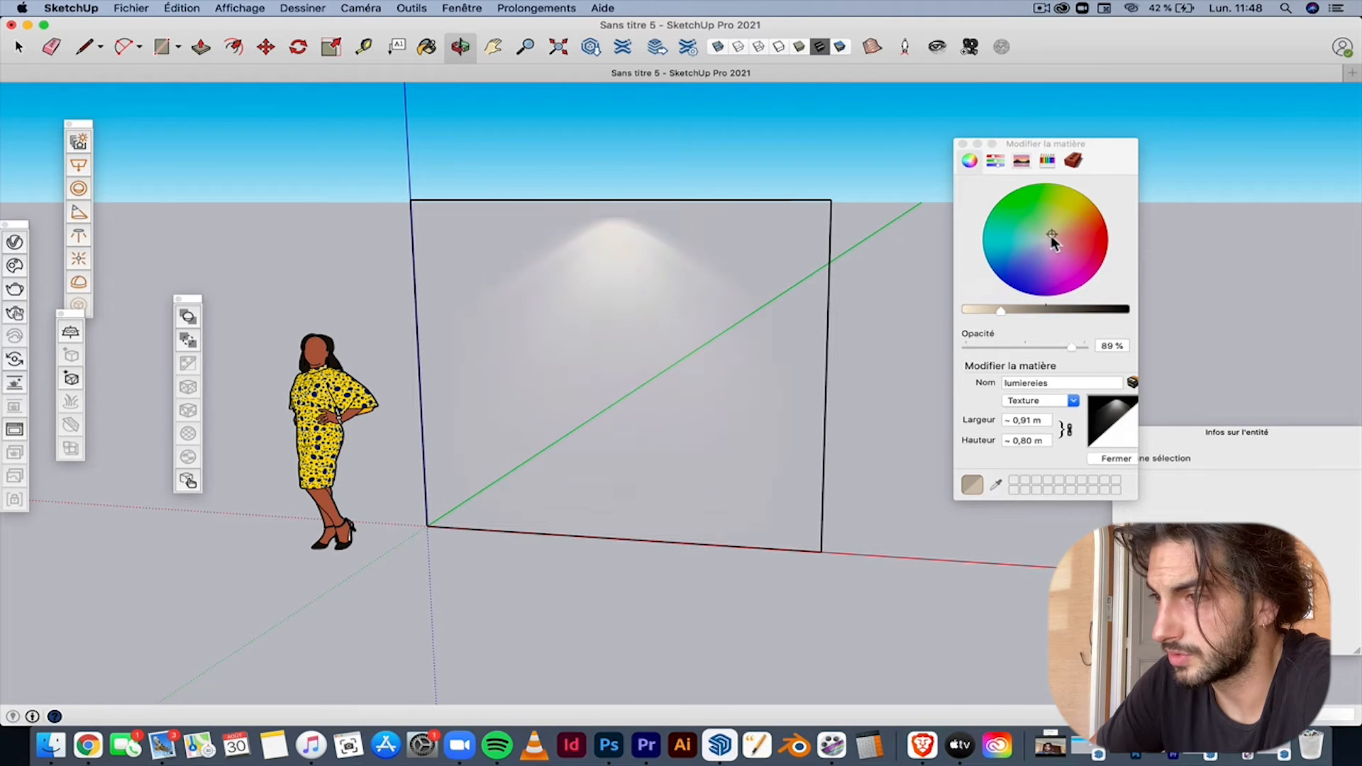
{"action": "left_click_drag", "start_coordinate": [1000, 310], "coordinate": [964, 312]}
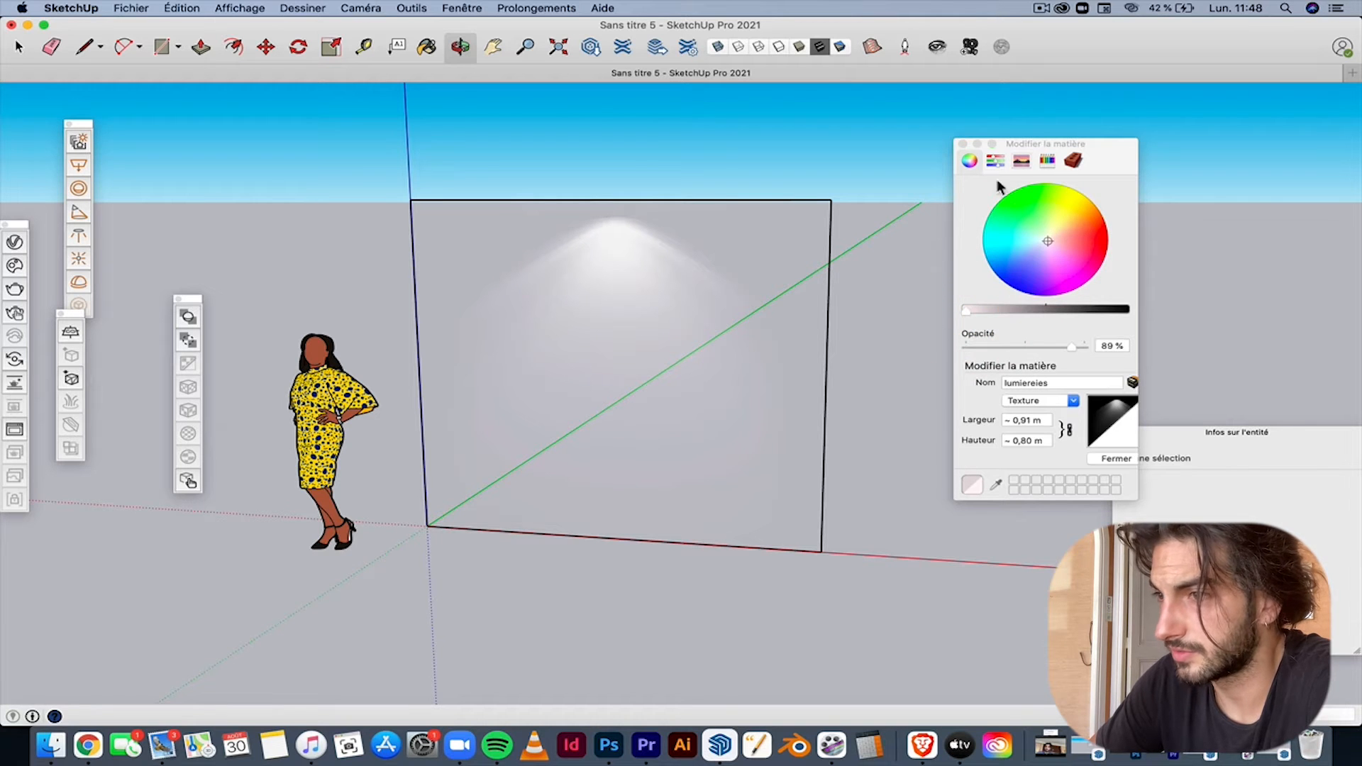
{"action": "left_click", "coordinate": [1048, 163]}
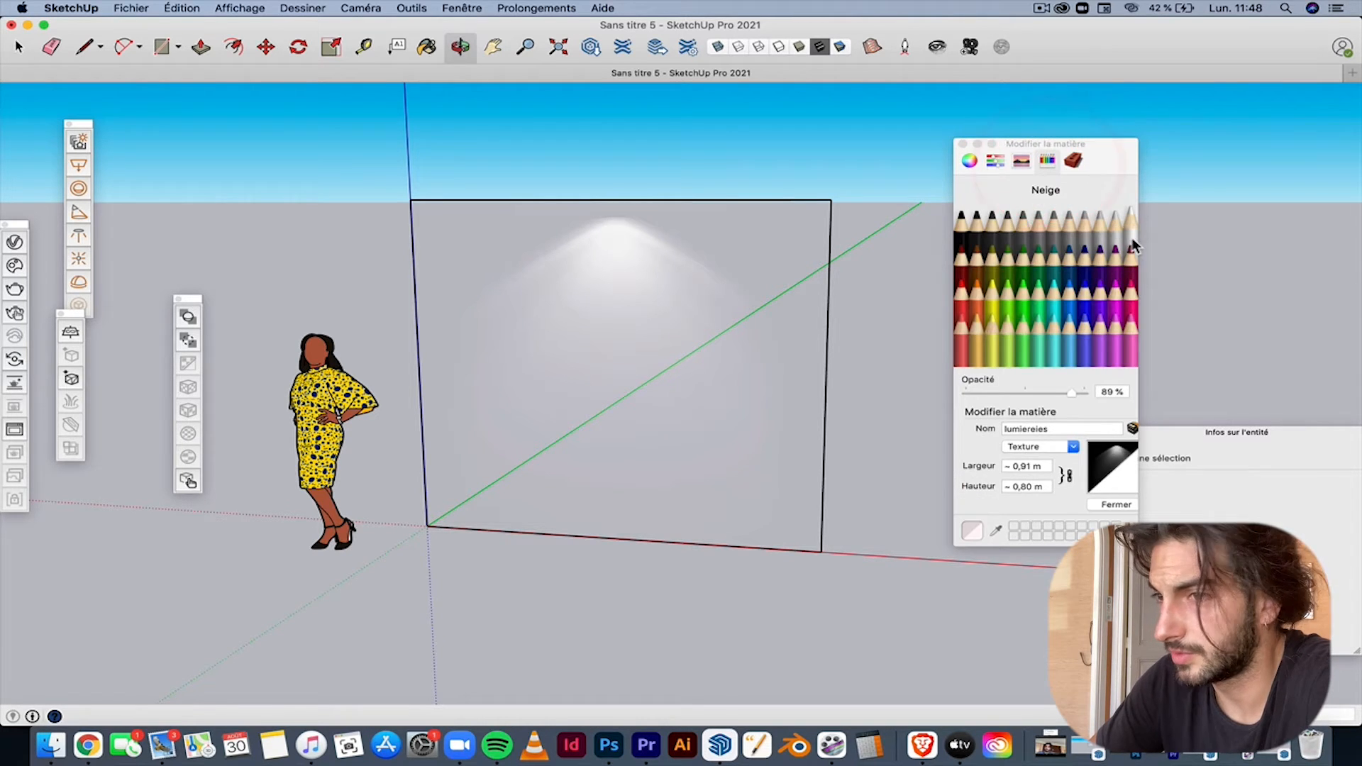
{"action": "left_click", "coordinate": [1130, 229]}
{"action": "left_click", "coordinate": [961, 140]}
{"action": "left_click", "coordinate": [18, 47]}
{"action": "left_click", "coordinate": [461, 47]}
{"action": "mouse_move", "coordinate": [620, 378]}
{"action": "left_mouse_down"}
{"action": "mouse_move", "coordinate": [583, 355]}
{"action": "mouse_move", "coordinate": [612, 364]}
{"action": "left_mouse_up"}
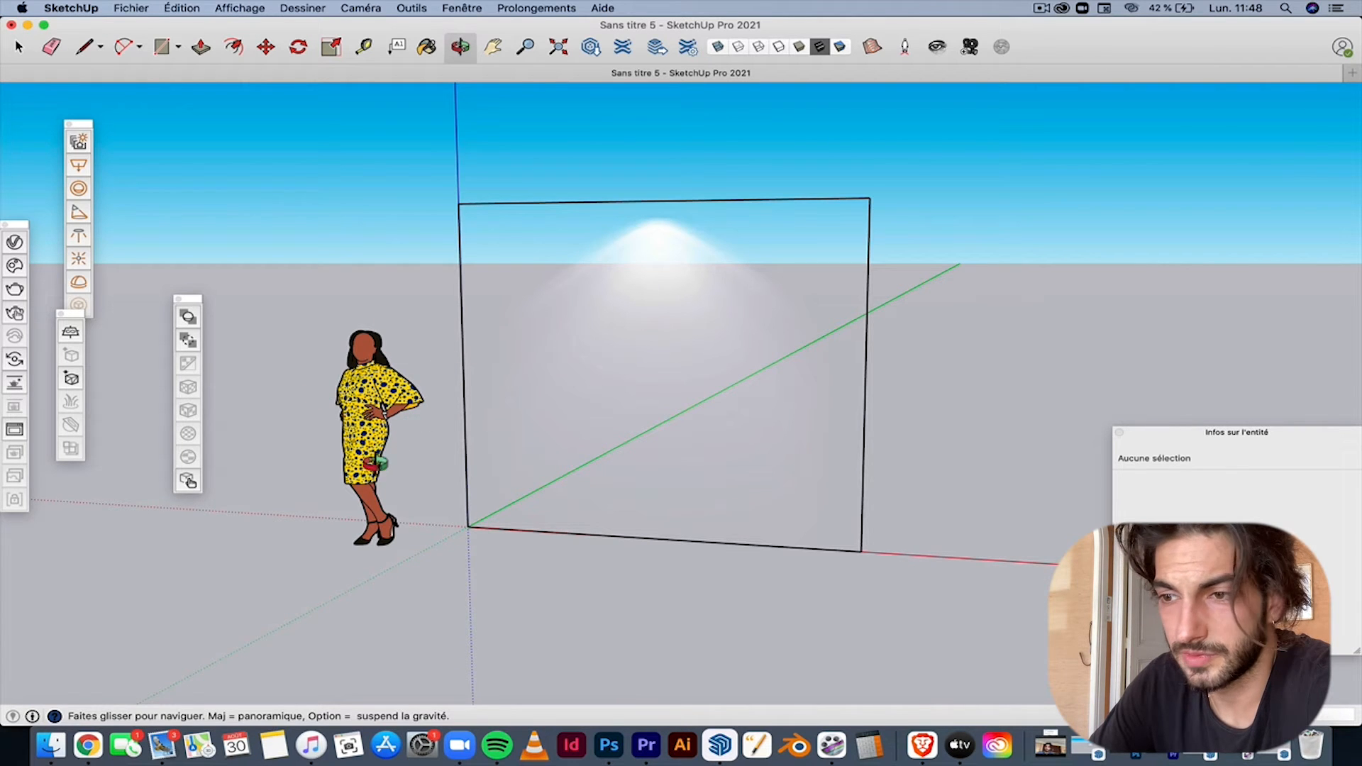
{"action": "left_click_drag", "start_coordinate": [747, 462], "coordinate": [720, 471]}
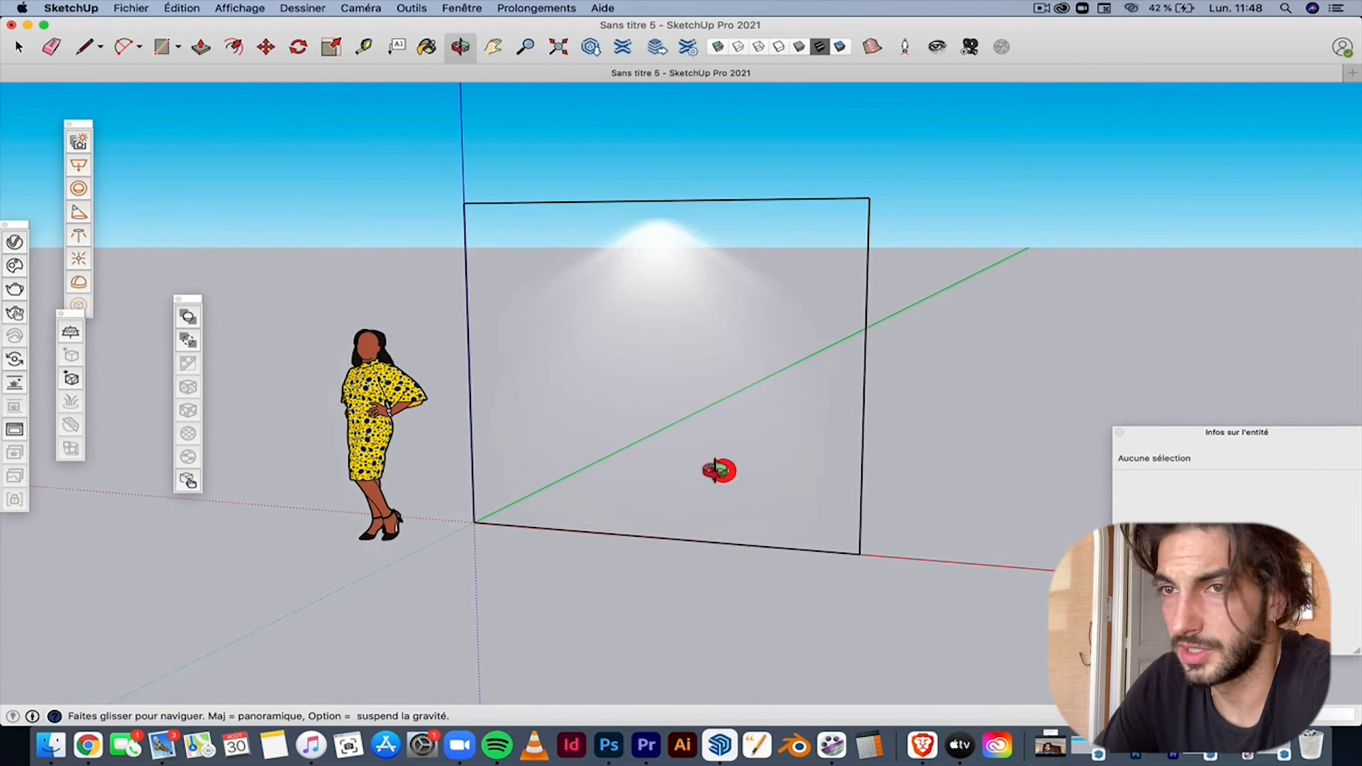
{"action": "left_click", "coordinate": [20, 46]}
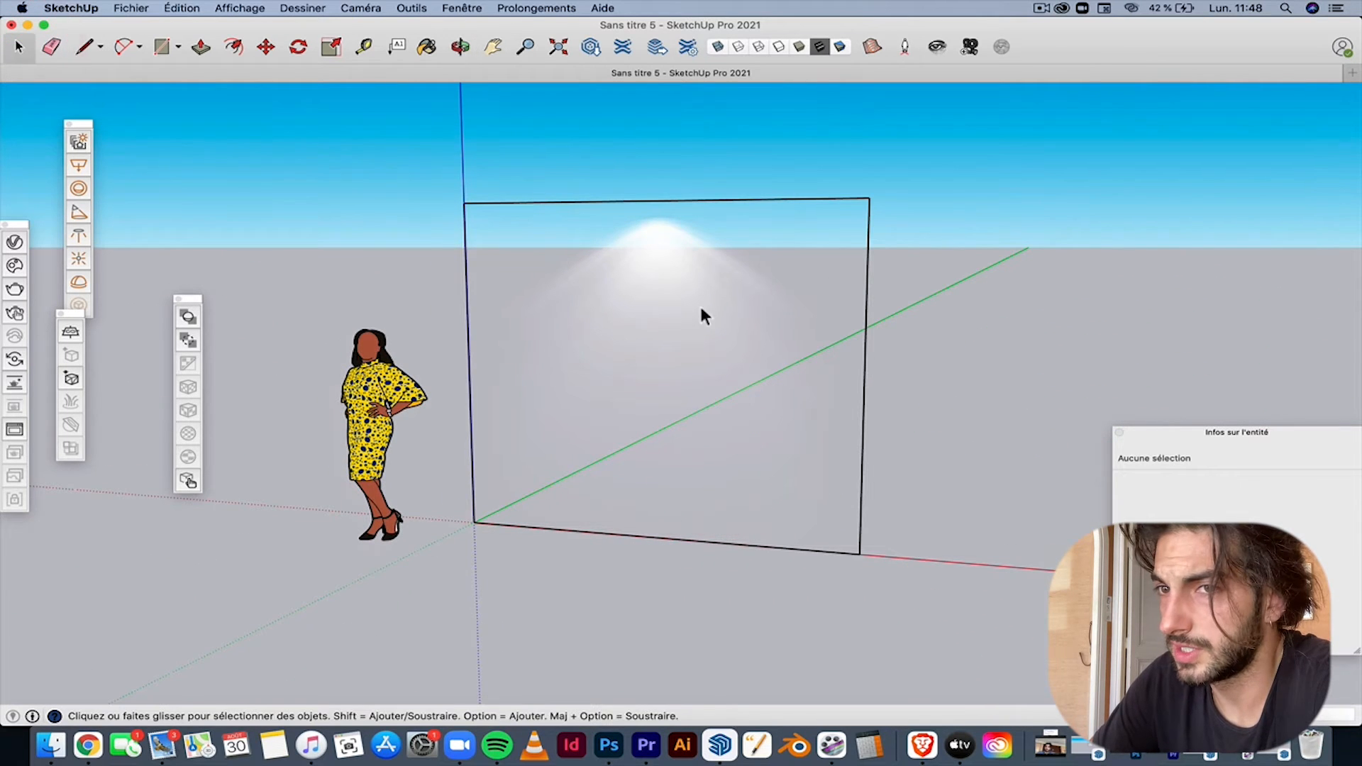
Select the textured rectangle and start making it a component set to always face the camera.
{"action": "double_click", "coordinate": [696, 277]}
{"action": "right_click", "coordinate": [666, 331]}
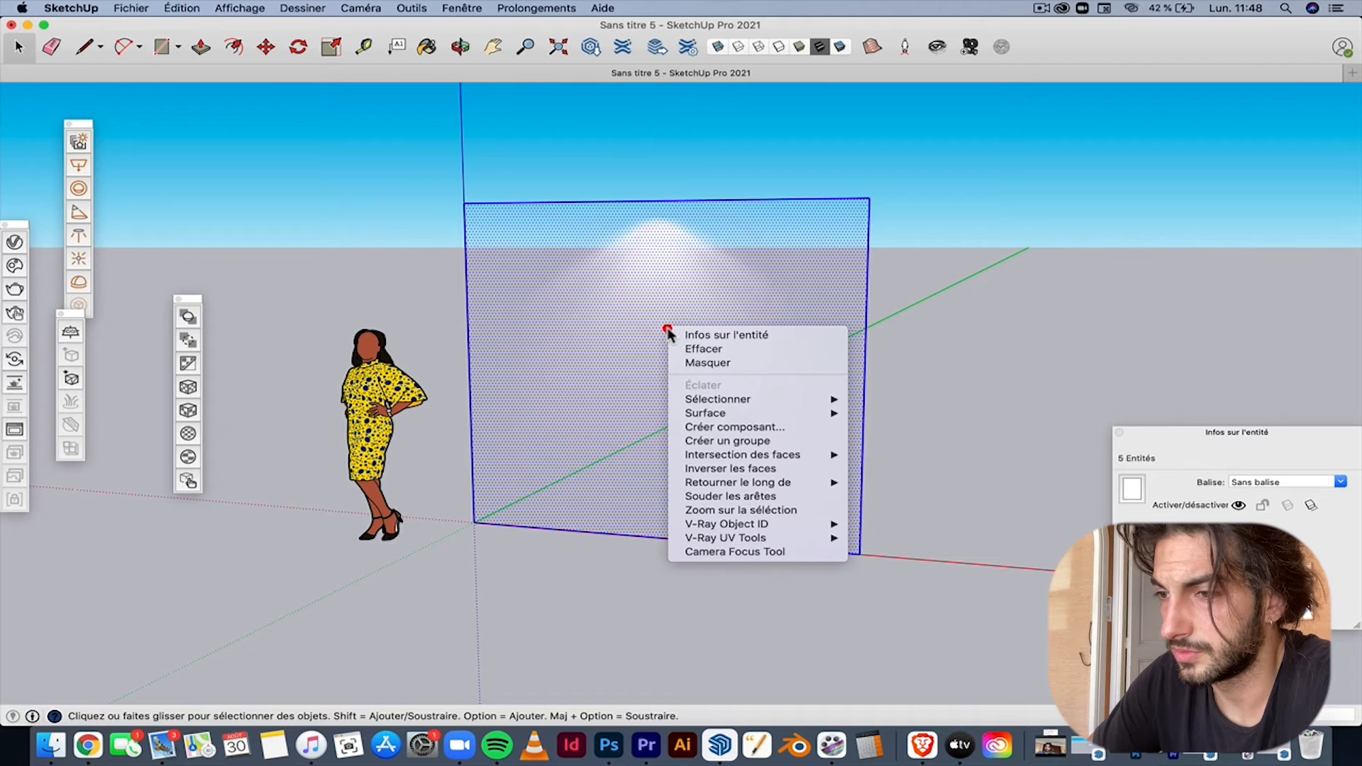
{"action": "left_click", "coordinate": [644, 101]}
{"action": "left_click", "coordinate": [460, 47]}
{"action": "left_click_drag", "start_coordinate": [642, 199], "coordinate": [586, 210]}
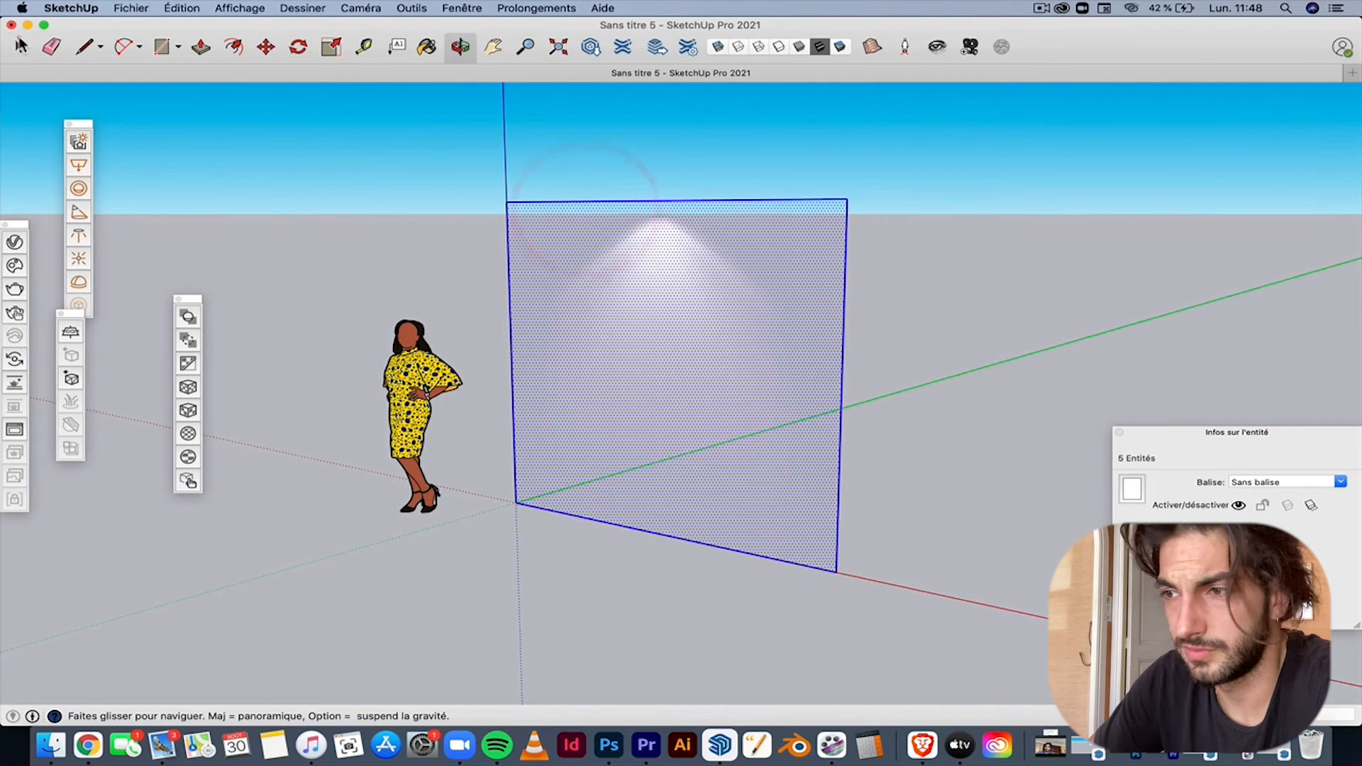
{"action": "left_click", "coordinate": [18, 47]}
{"action": "right_click", "coordinate": [641, 347]}
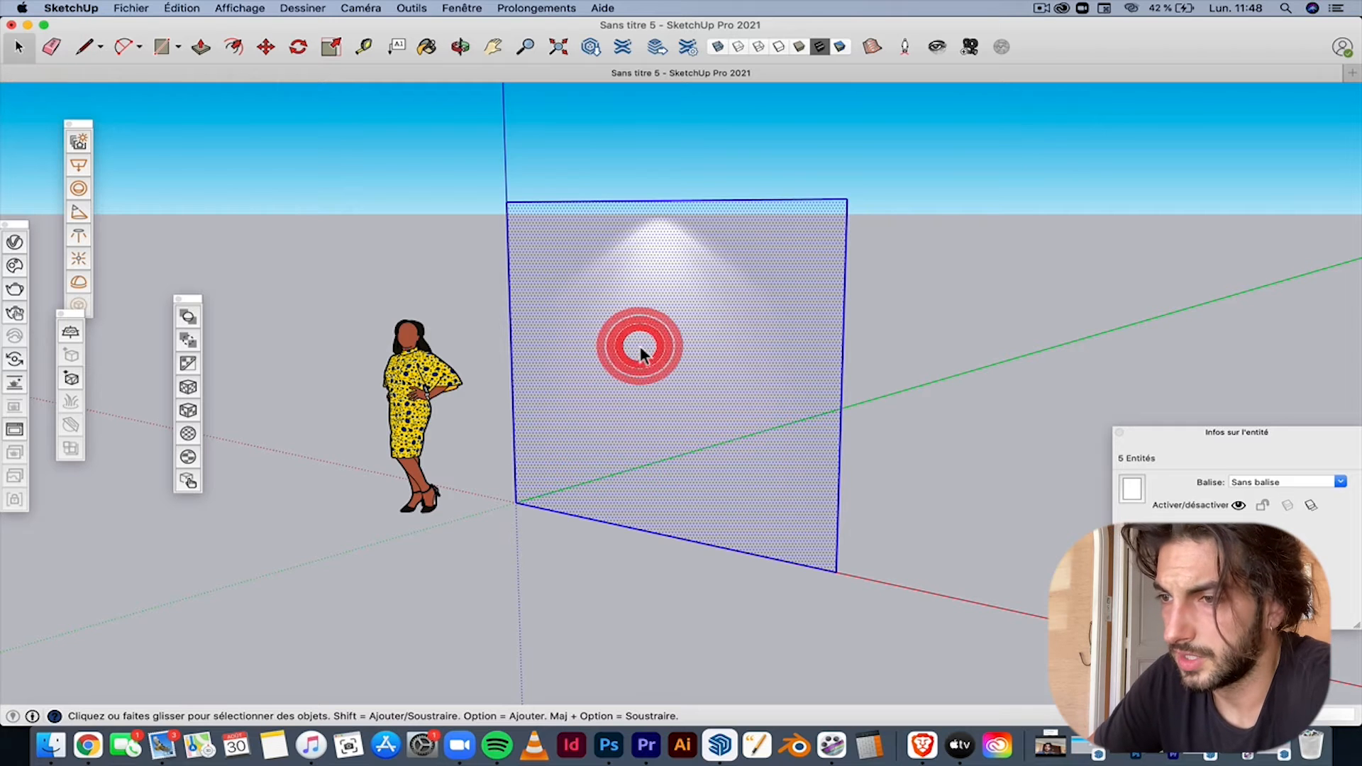
{"action": "mouse_move", "coordinate": [770, 477]}
{"action": "mouse_move", "coordinate": [763, 504]}
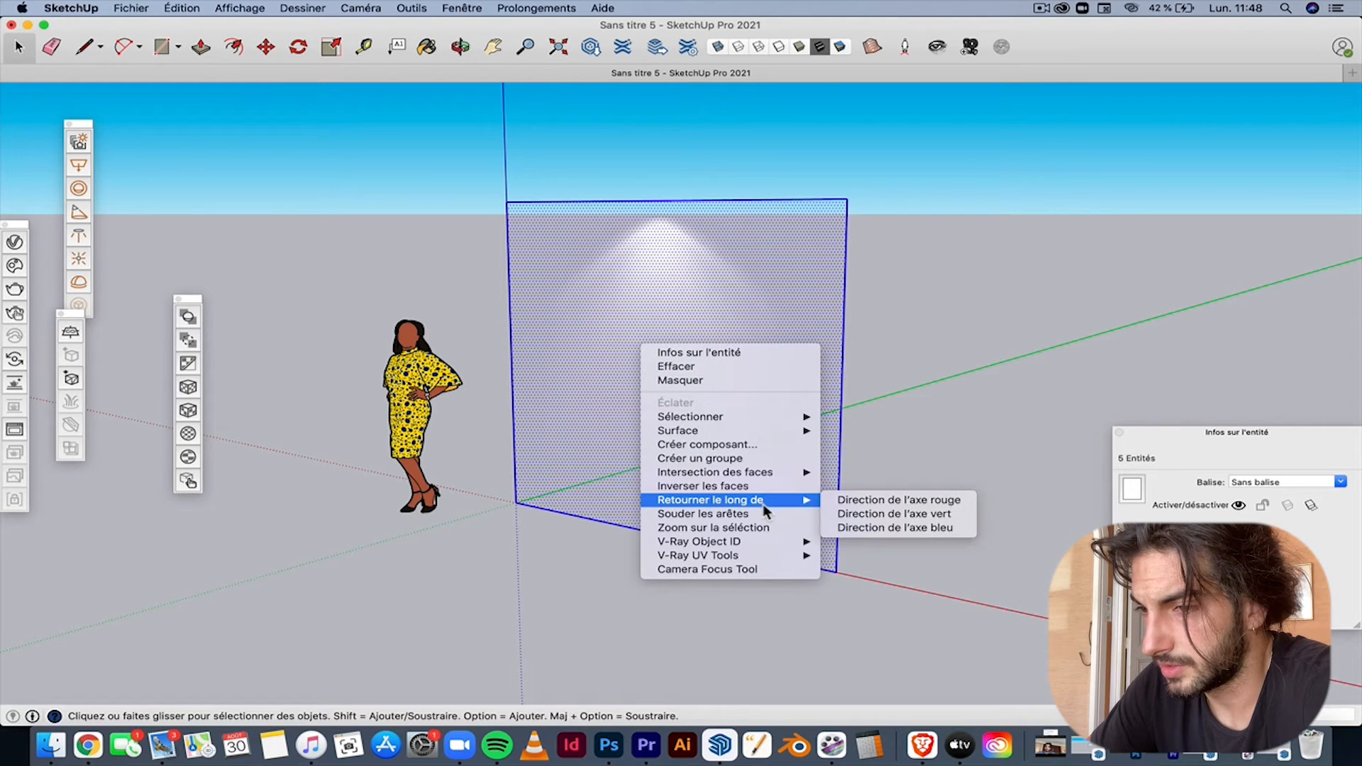
{"action": "left_click", "coordinate": [760, 445]}
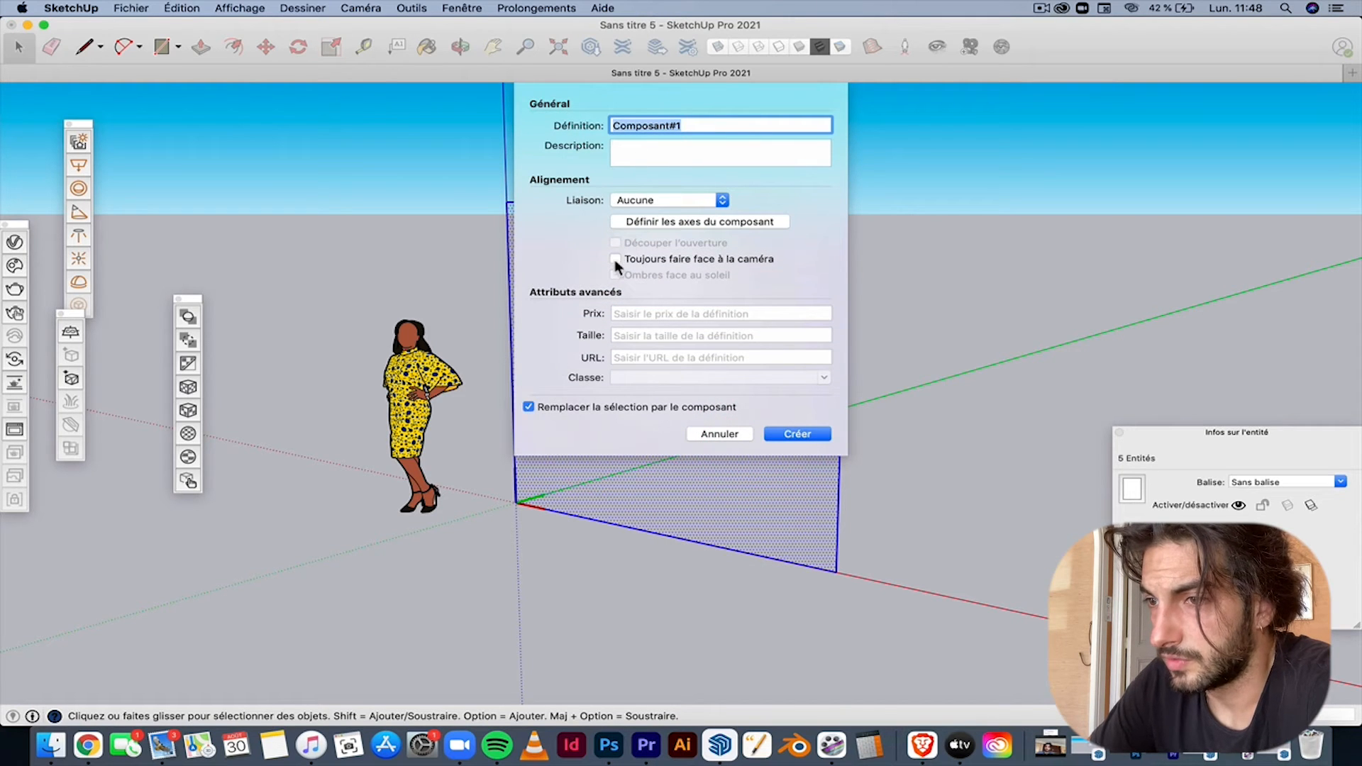
{"action": "left_click", "coordinate": [616, 259]}
{"action": "left_click", "coordinate": [615, 276]}
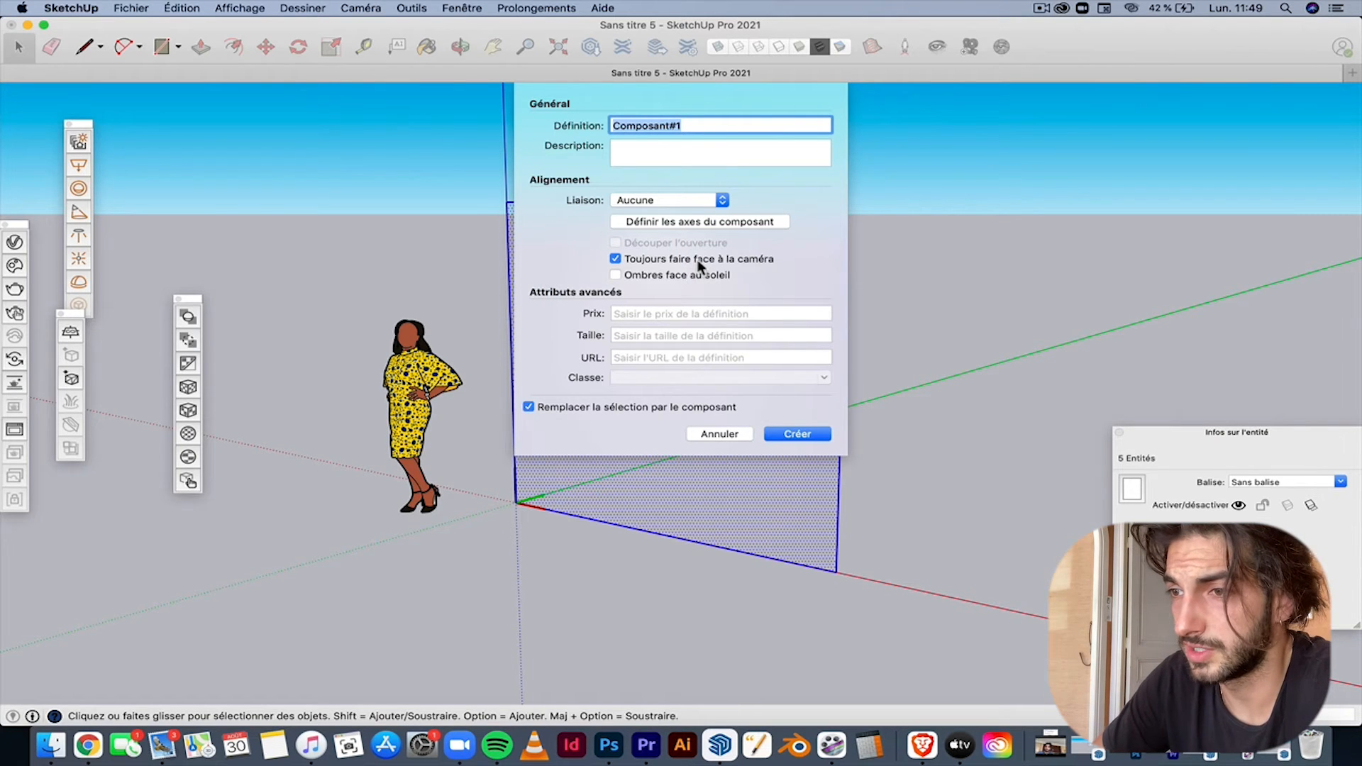
Define the component's axes with the origin at the bottom edge midpoint, then create the component.
{"action": "left_click", "coordinate": [658, 222]}
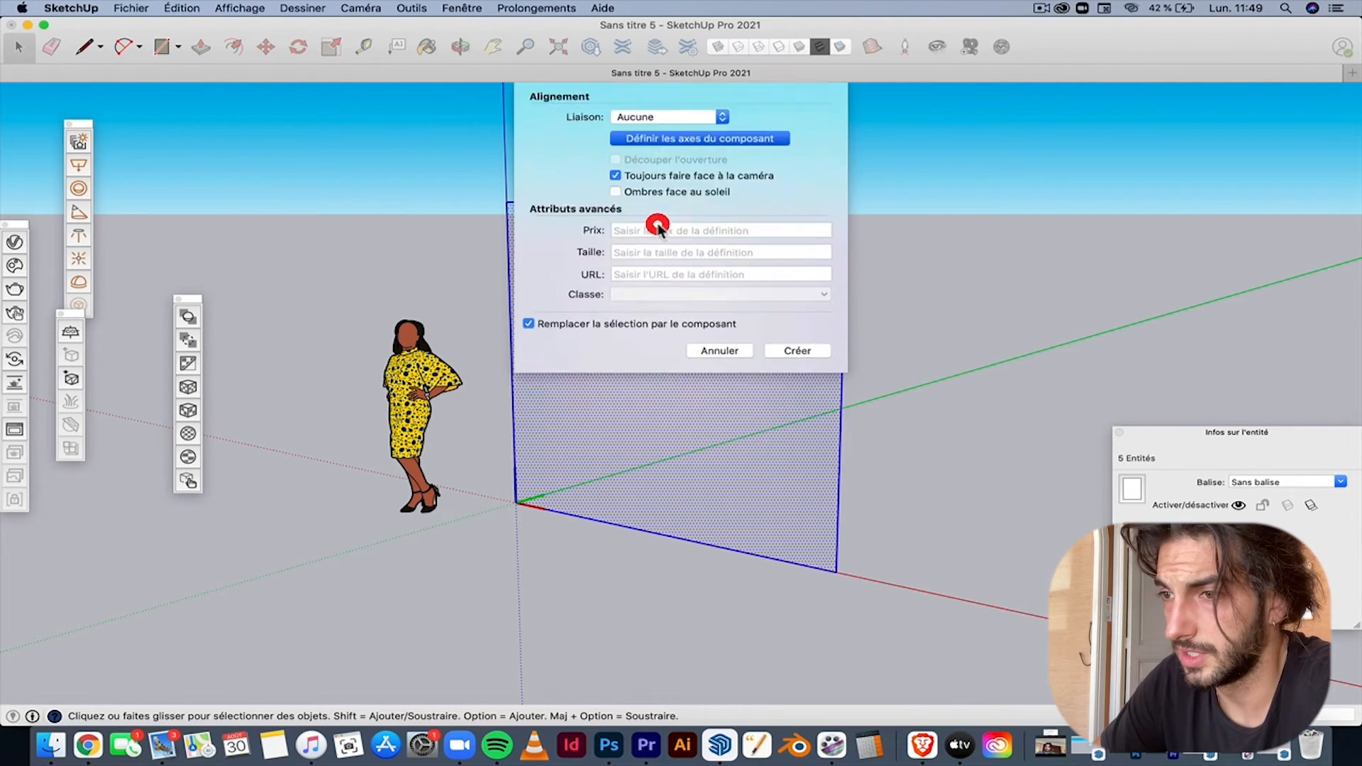
{"action": "left_click", "coordinate": [659, 533]}
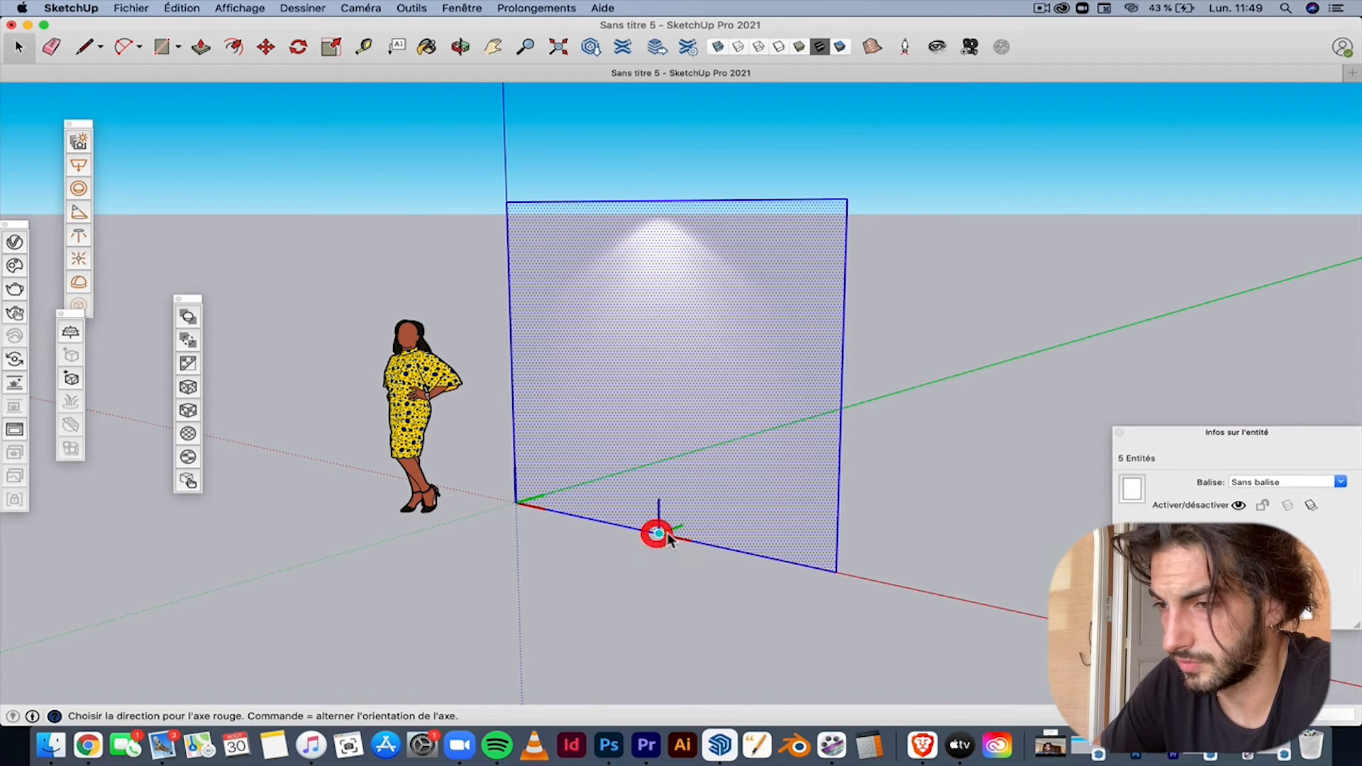
{"action": "left_click", "coordinate": [836, 572]}
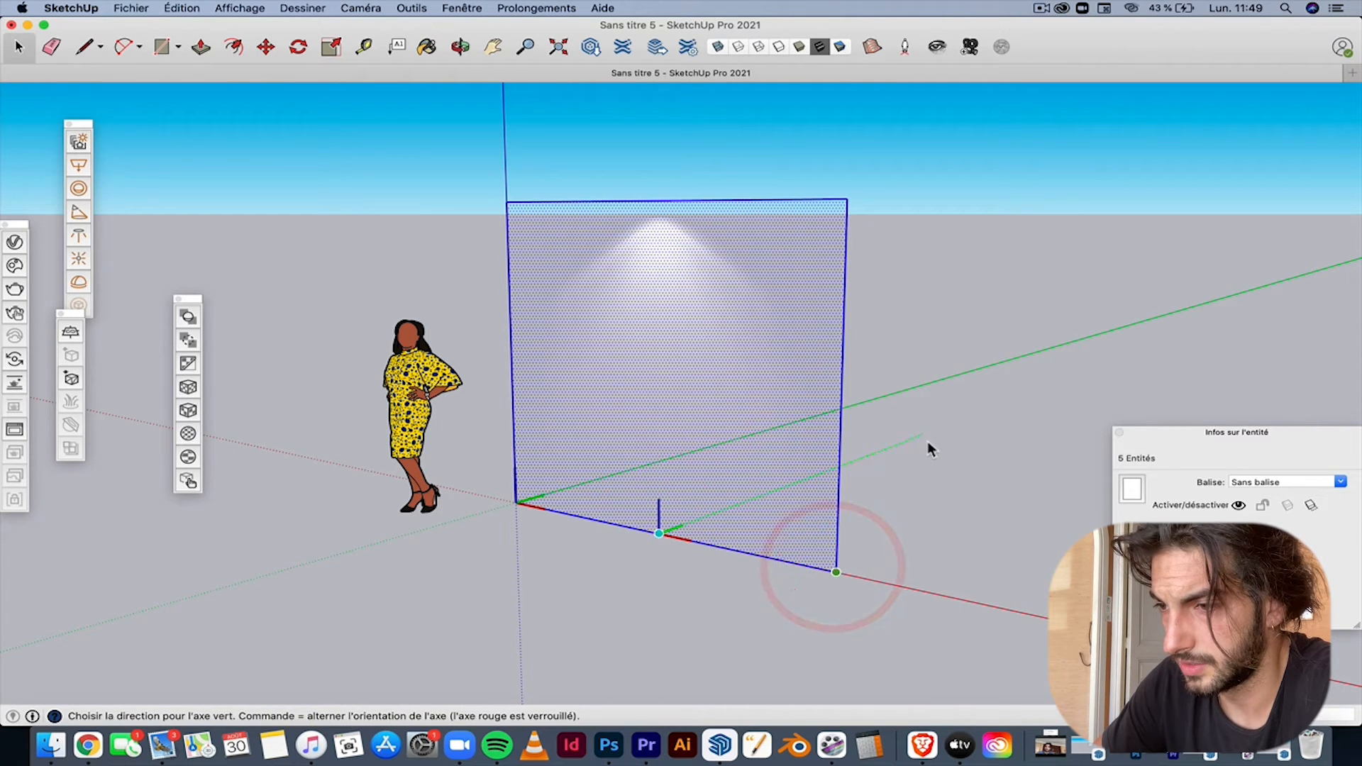
{"action": "left_click", "coordinate": [926, 444]}
{"action": "key", "text": "Return"}
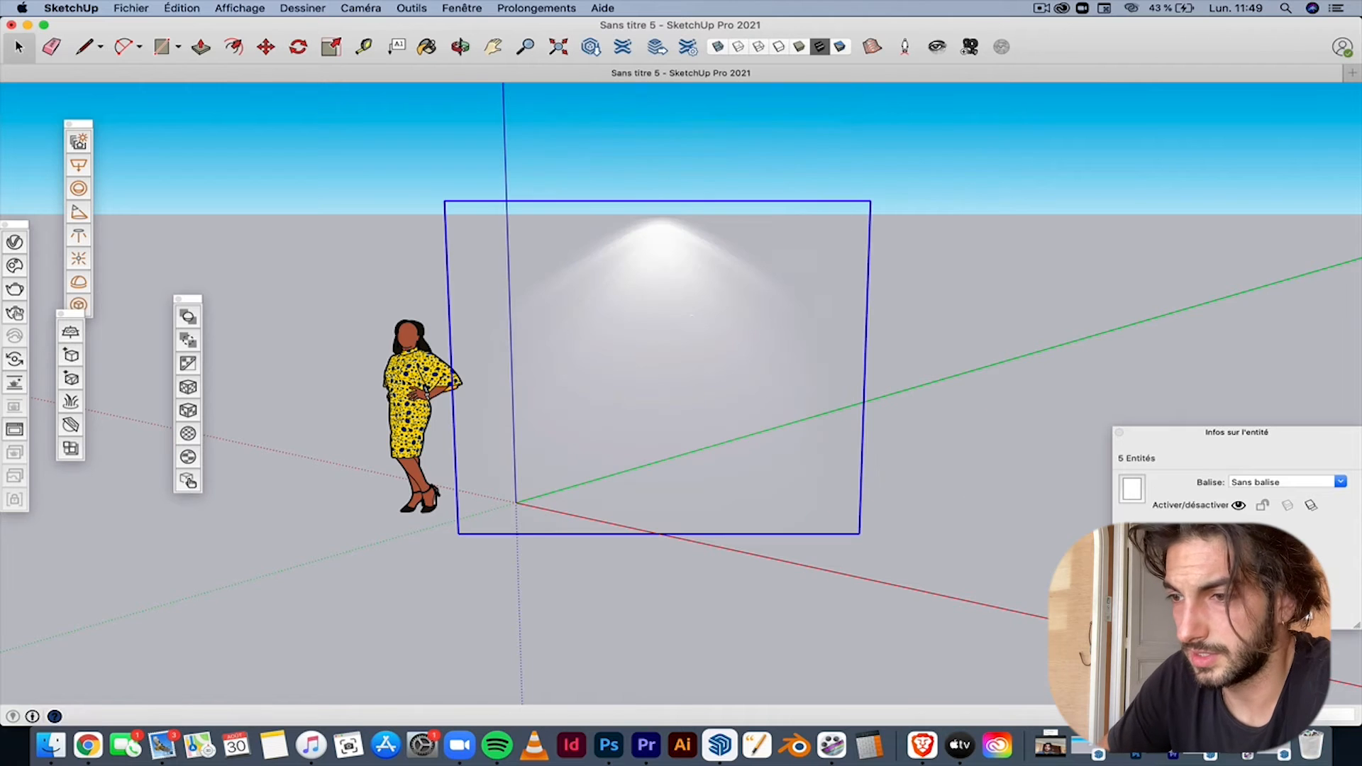
Open the component for editing and hide its four edges so only the light texture shows.
{"action": "left_click", "coordinate": [460, 46]}
{"action": "left_click_drag", "start_coordinate": [646, 228], "coordinate": [830, 220]}
{"action": "left_click_drag", "start_coordinate": [491, 110], "coordinate": [364, 122]}
{"action": "left_click", "coordinate": [19, 47]}
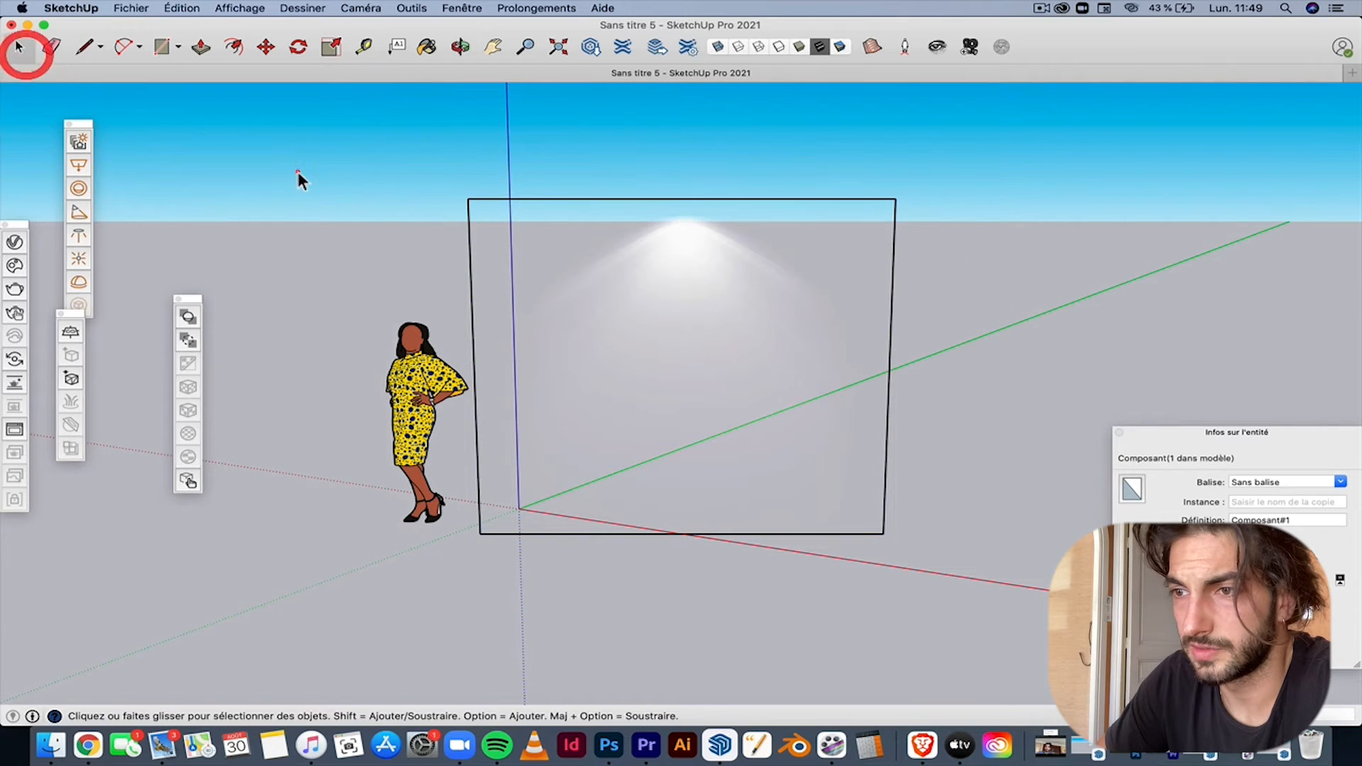
{"action": "left_click", "coordinate": [297, 173]}
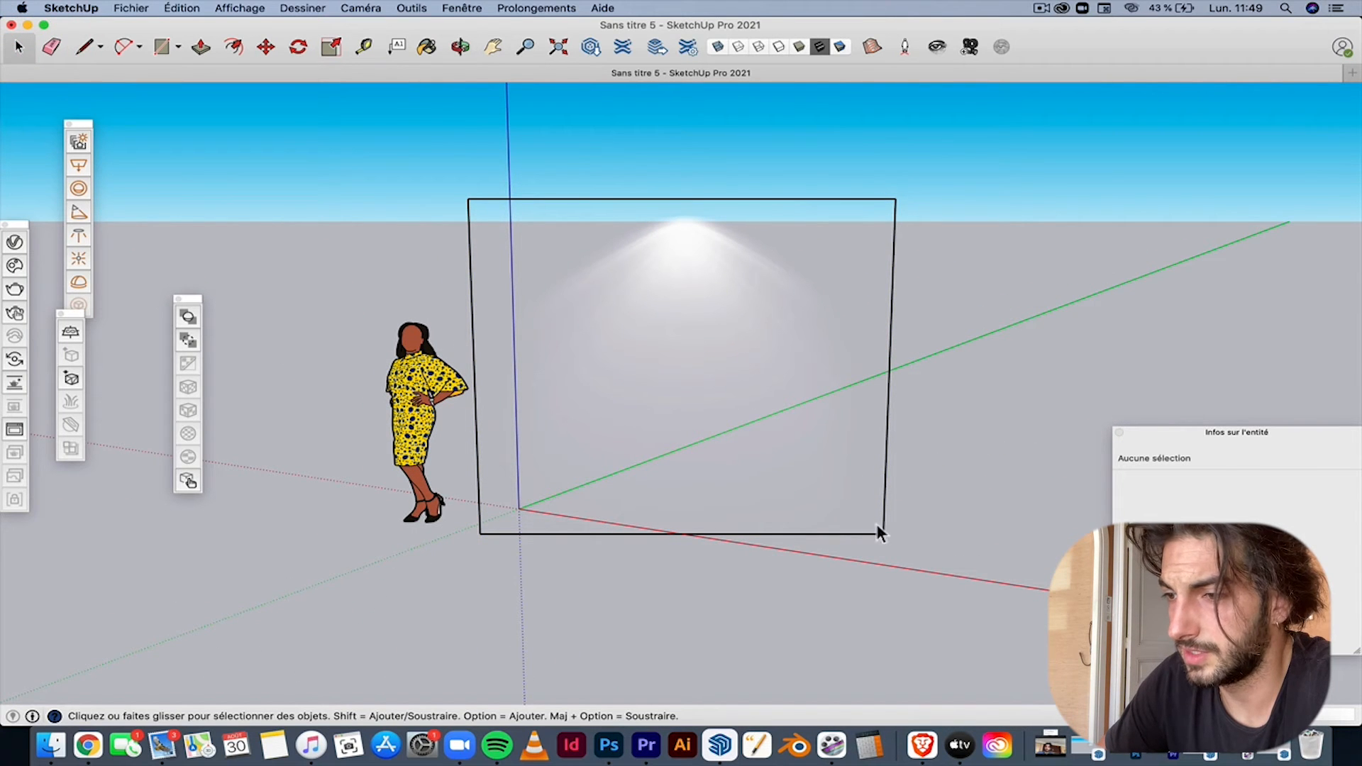
{"action": "triple_click", "coordinate": [674, 325]}
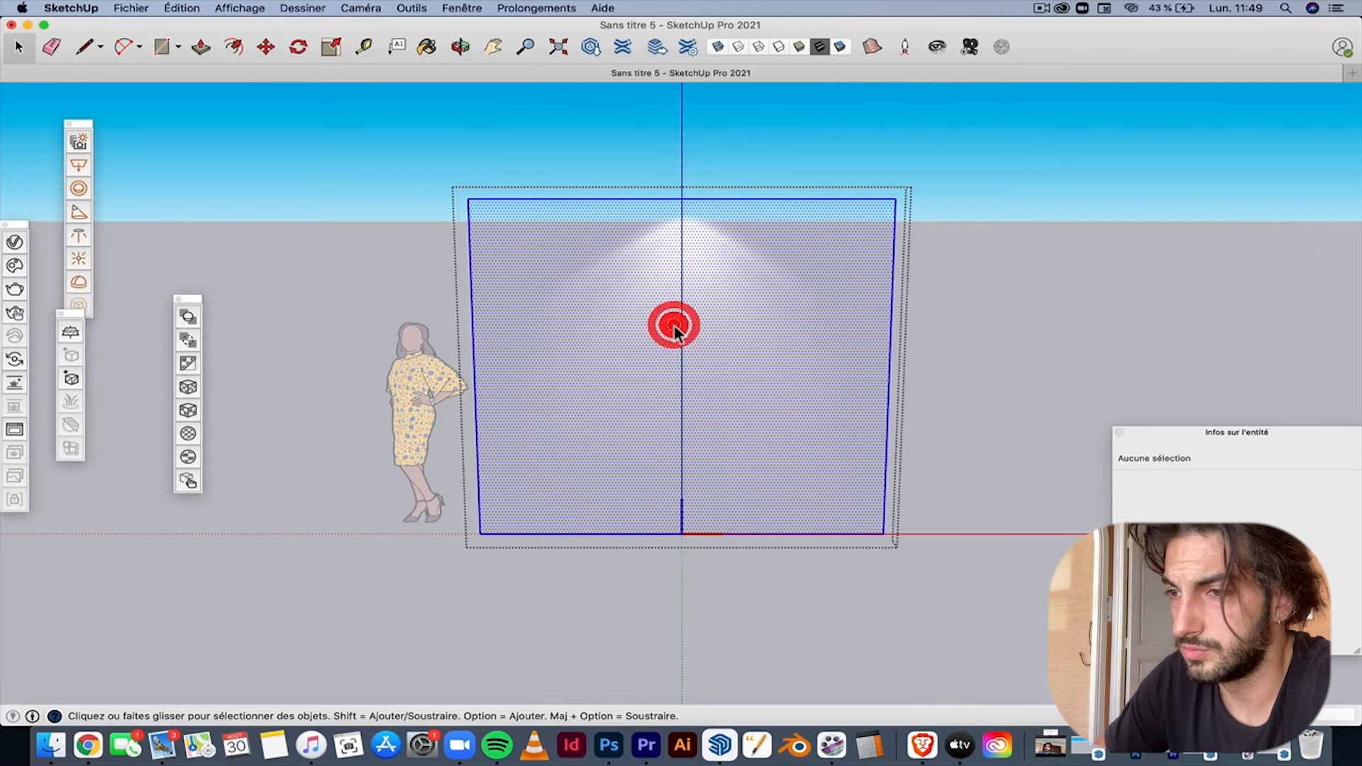
{"action": "left_click", "coordinate": [619, 317], "text": "shift"}
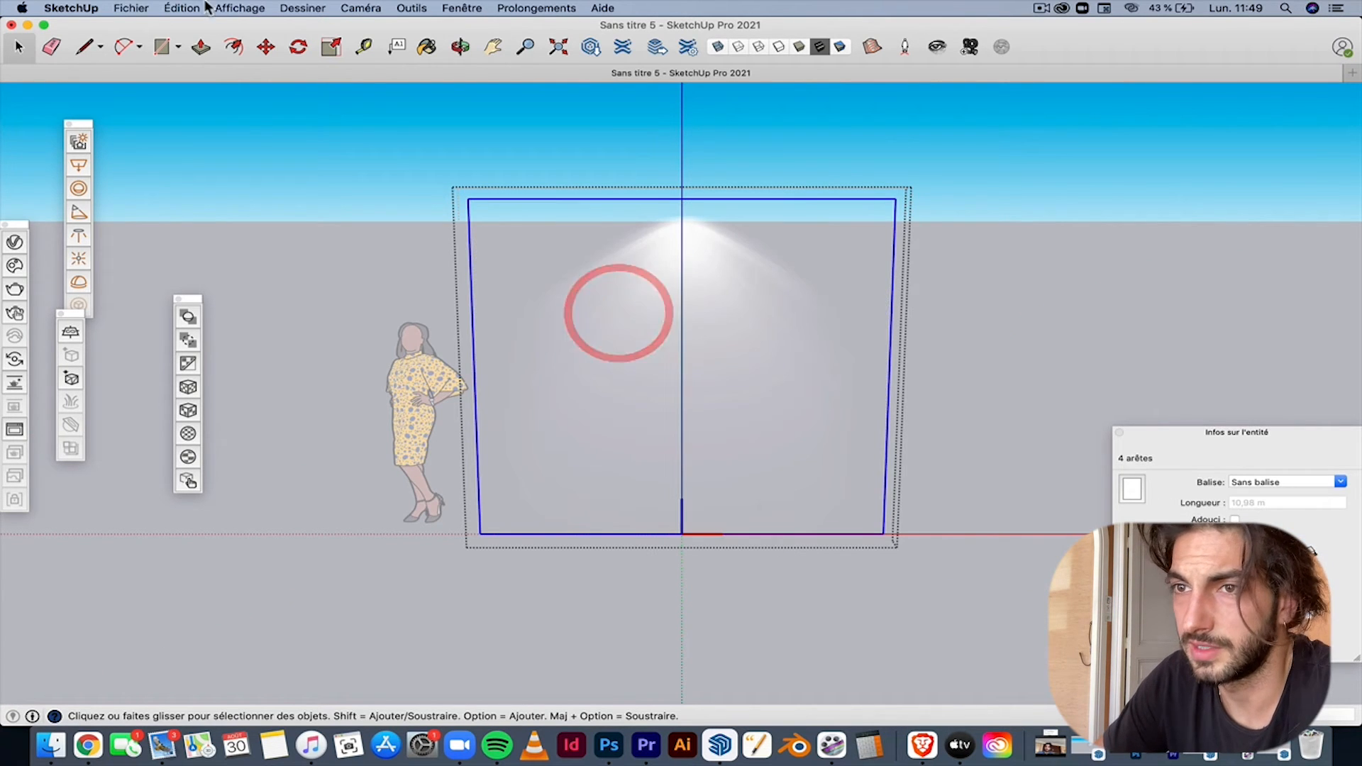
{"action": "left_click", "coordinate": [181, 8]}
{"action": "left_click", "coordinate": [198, 205]}
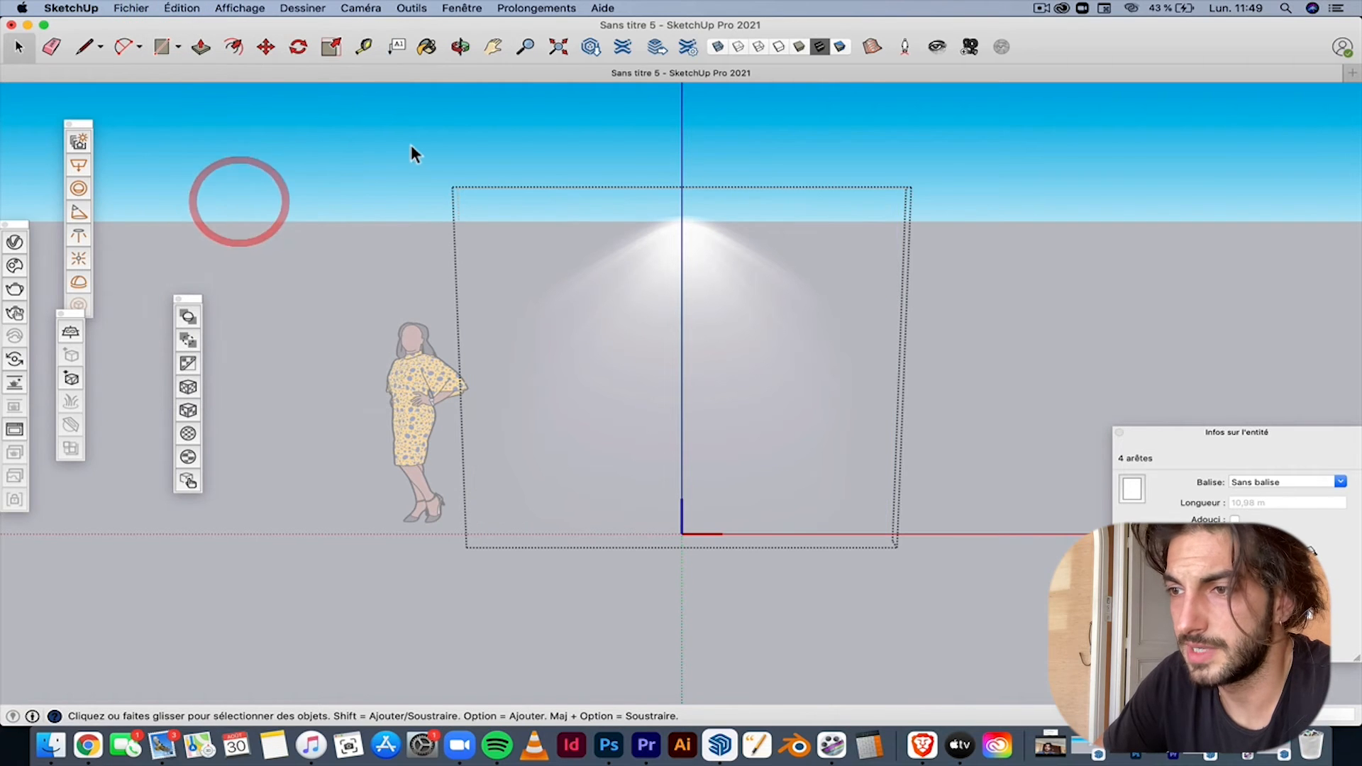
{"action": "left_click", "coordinate": [408, 144]}
Orbit around the scene to check how the light component turns toward the camera.
{"action": "left_click", "coordinate": [461, 47]}
{"action": "left_click_drag", "start_coordinate": [513, 255], "coordinate": [845, 310]}
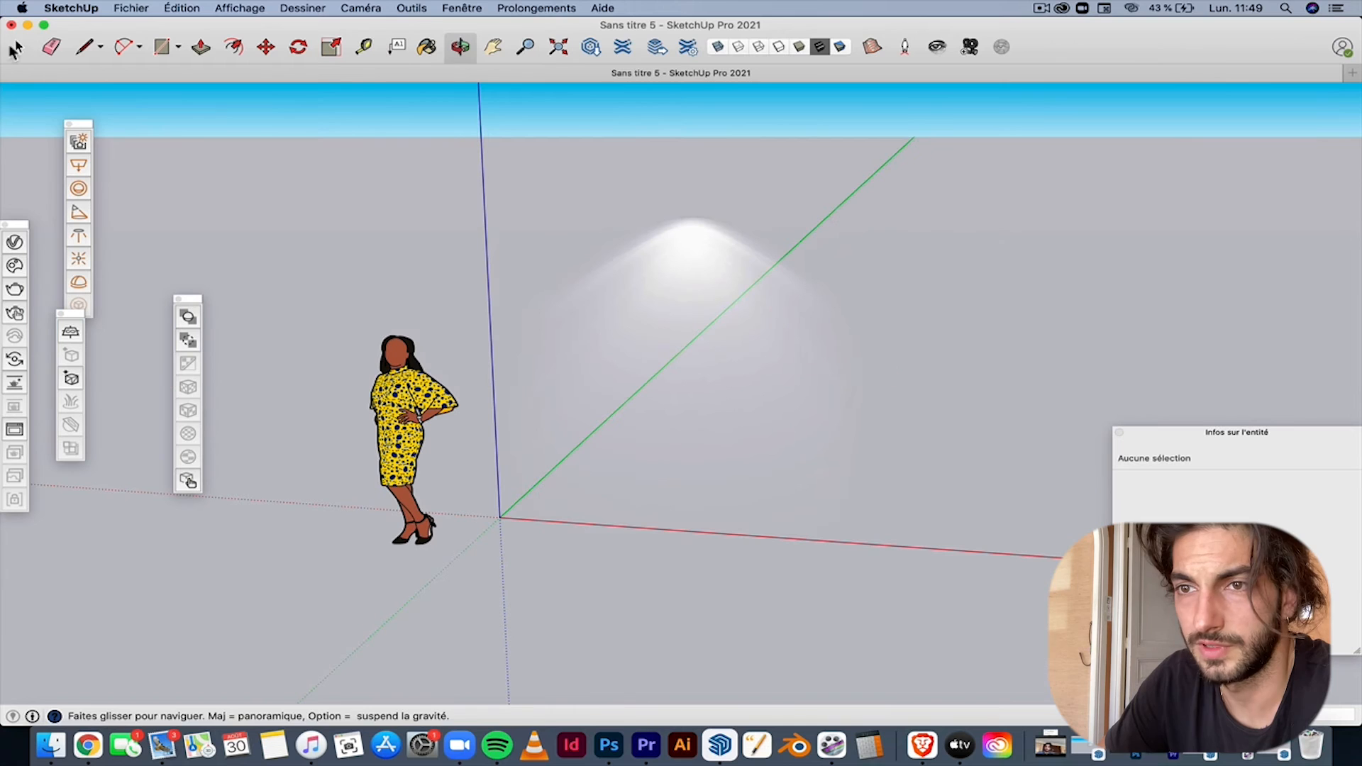
{"action": "left_click", "coordinate": [18, 47]}
{"action": "left_click", "coordinate": [685, 289]}
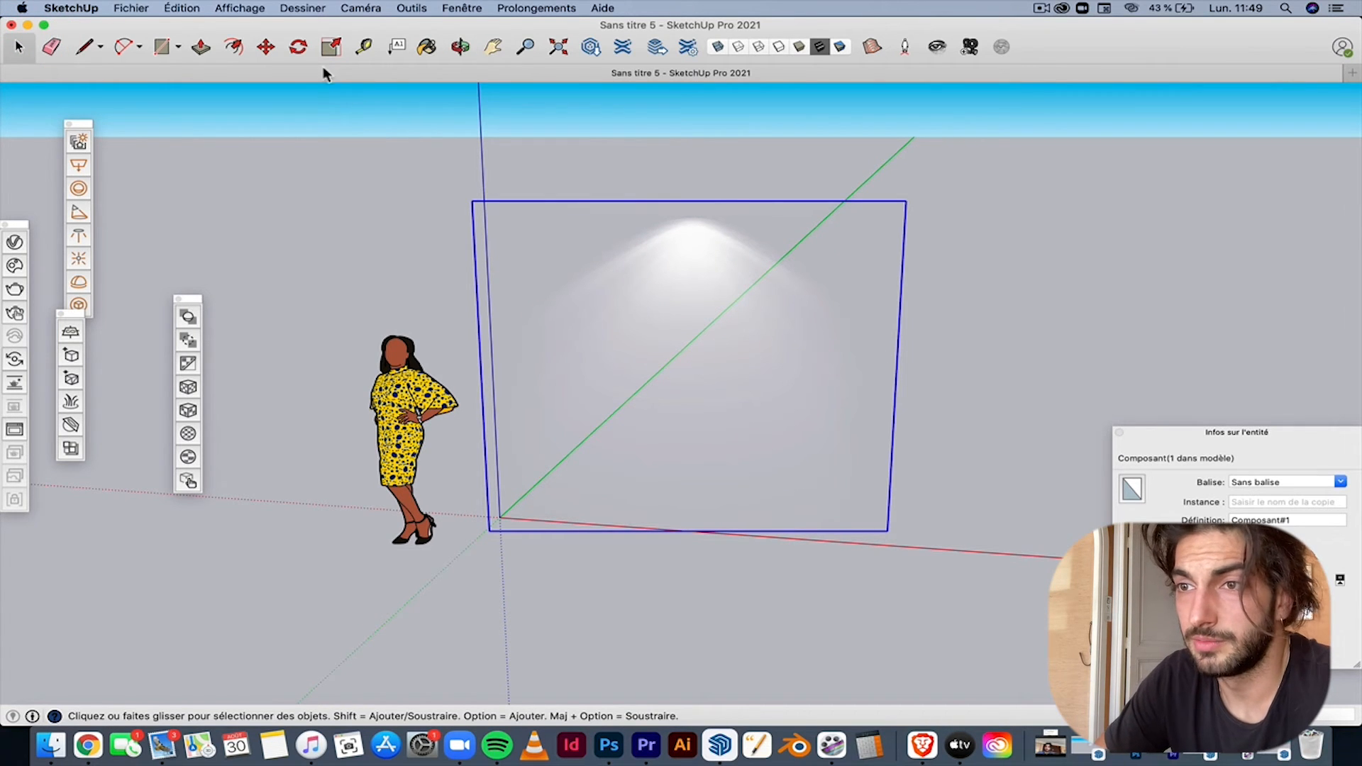
Paste the light component into the Salon_final_2017_stephane living-room model against the back wall.
{"action": "left_click", "coordinate": [330, 46]}
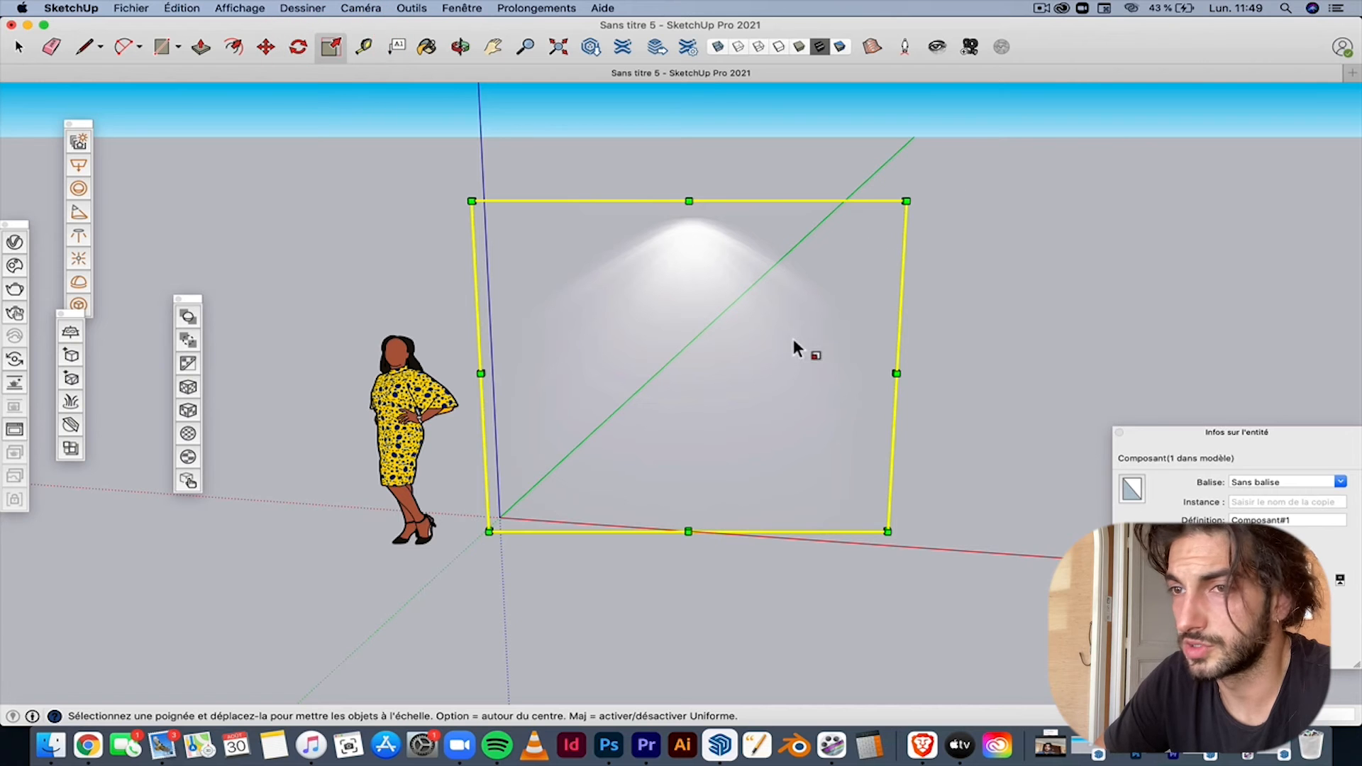
{"action": "left_click", "coordinate": [19, 46]}
{"action": "left_click", "coordinate": [693, 313]}
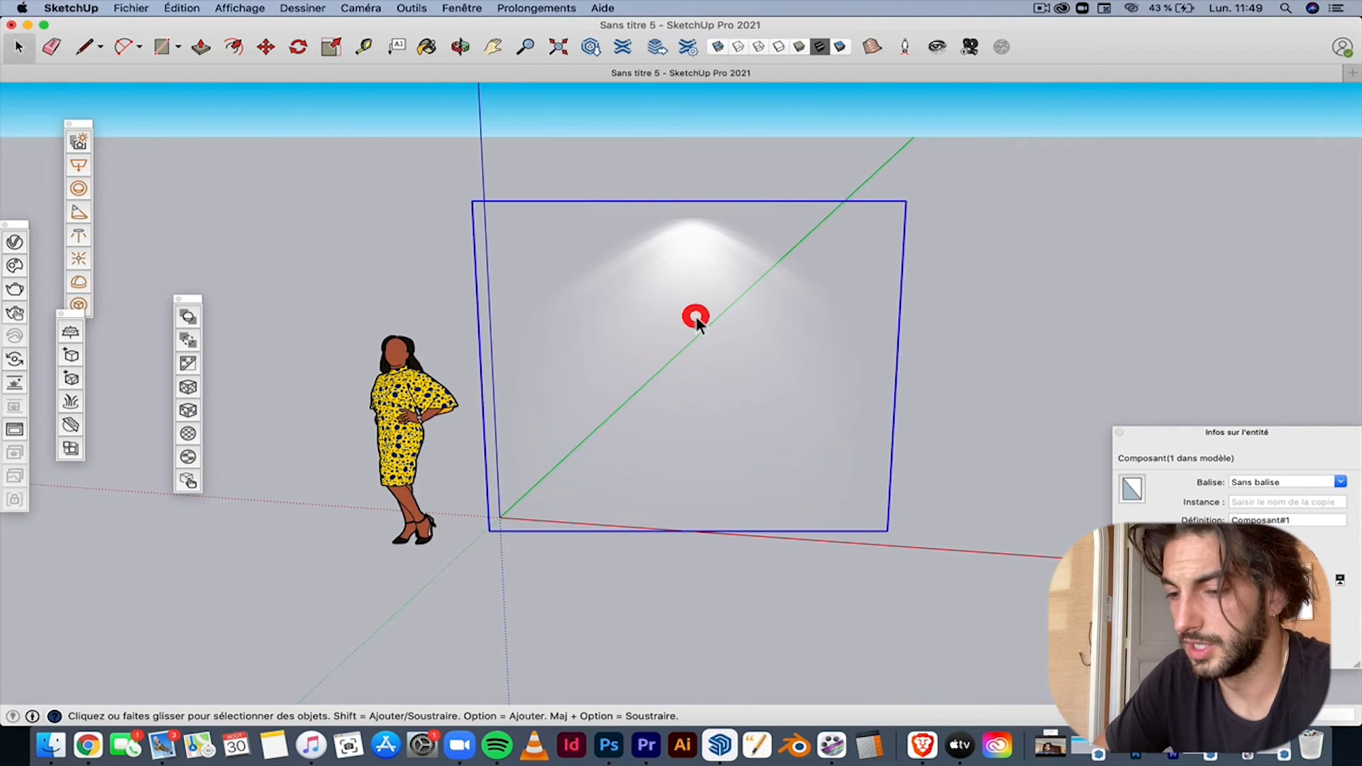
{"action": "left_click", "coordinate": [28, 26]}
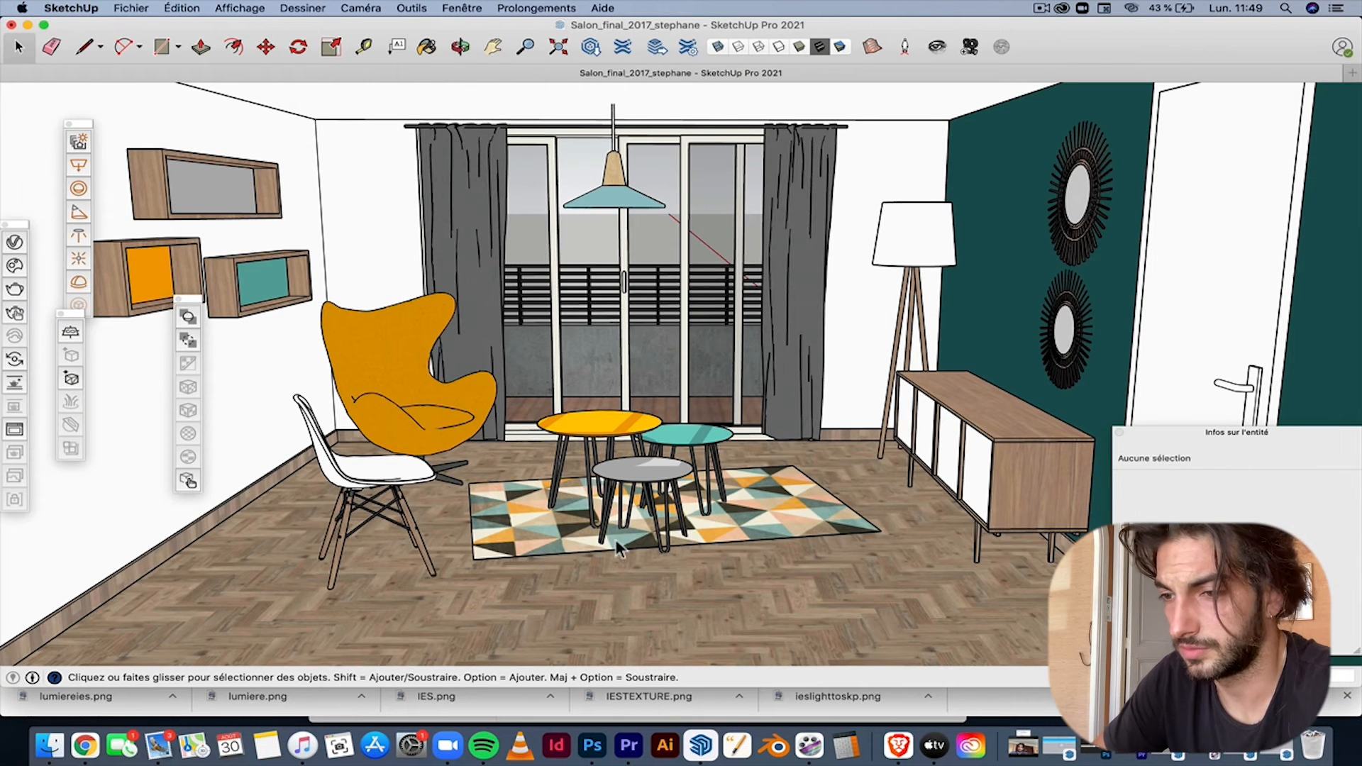
{"action": "left_click", "coordinate": [614, 544]}
{"action": "key", "text": "super+v"}
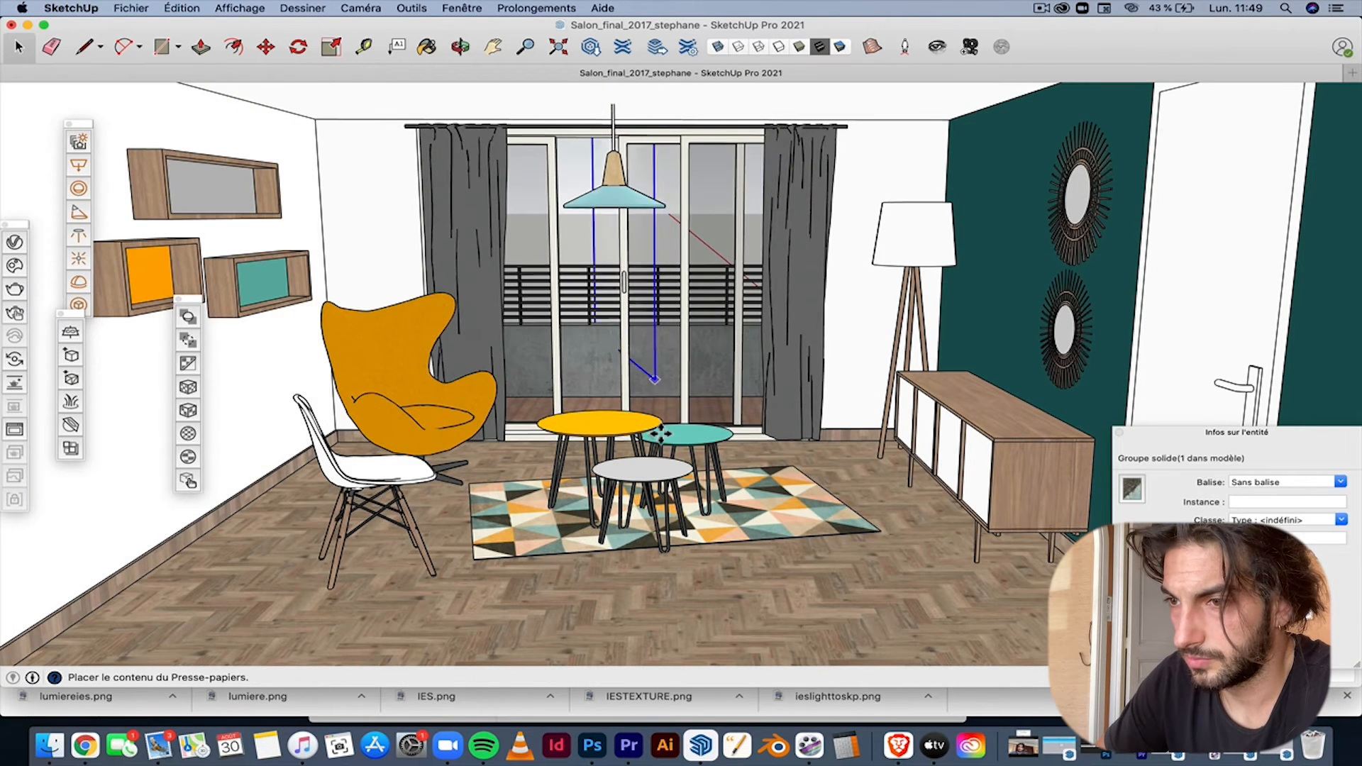
{"action": "left_click", "coordinate": [721, 128]}
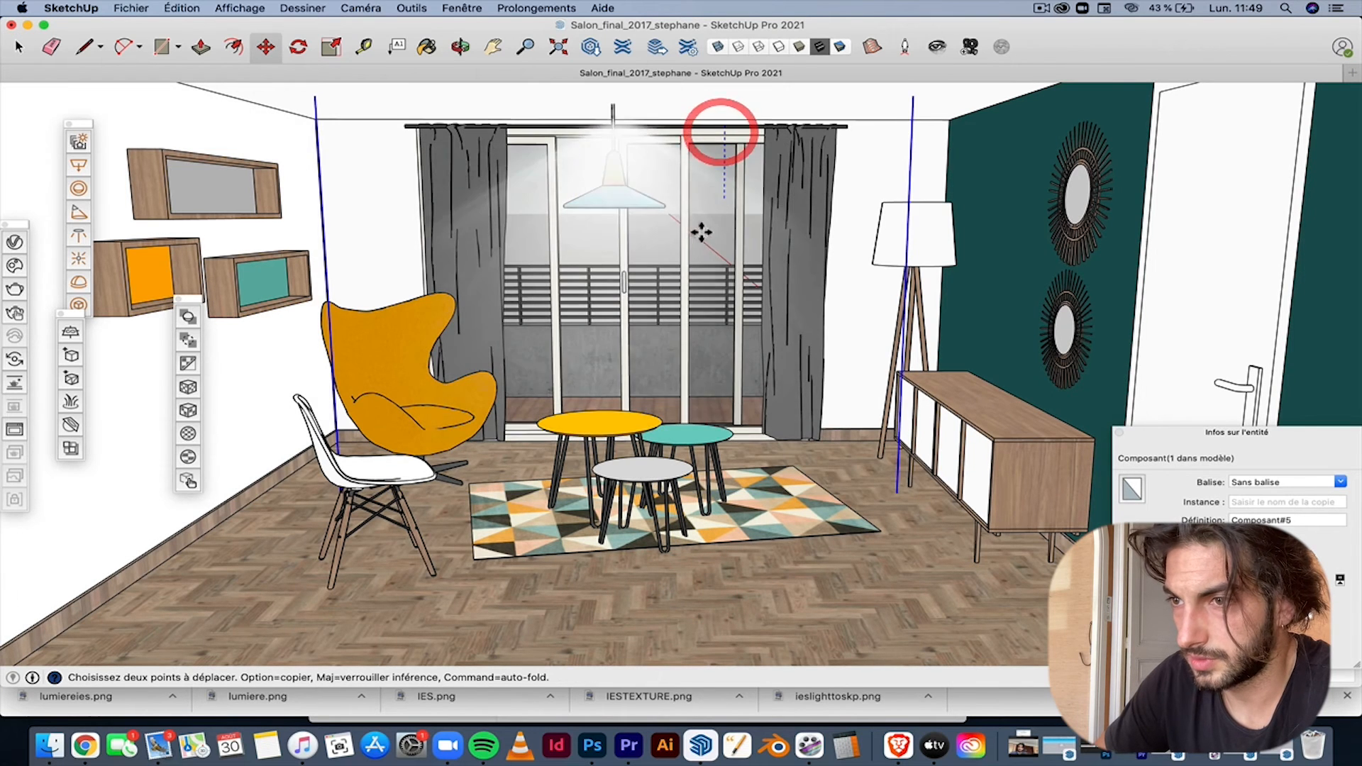
Move the light component so it sits centred on the back wall under the ceiling.
{"action": "left_click", "coordinate": [715, 266]}
{"action": "left_click", "coordinate": [968, 608]}
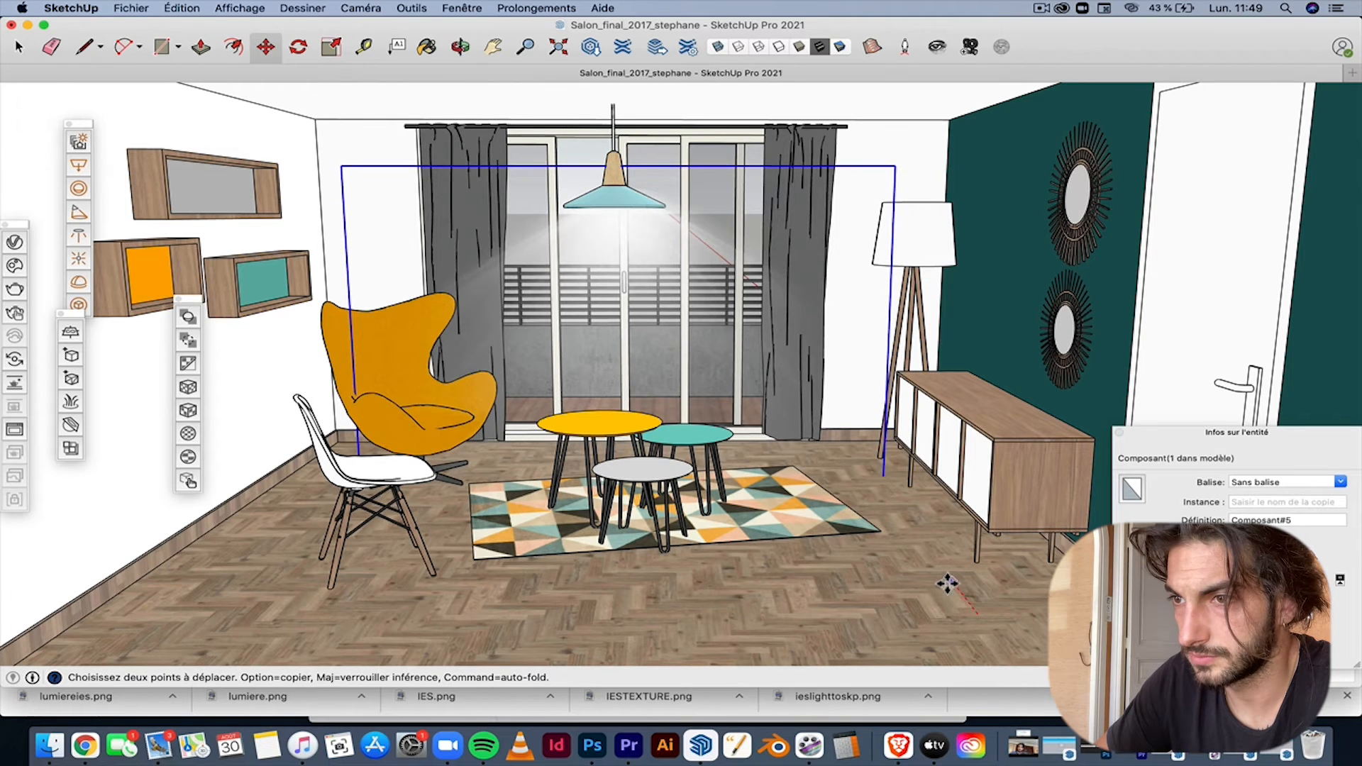
{"action": "left_click", "coordinate": [945, 582]}
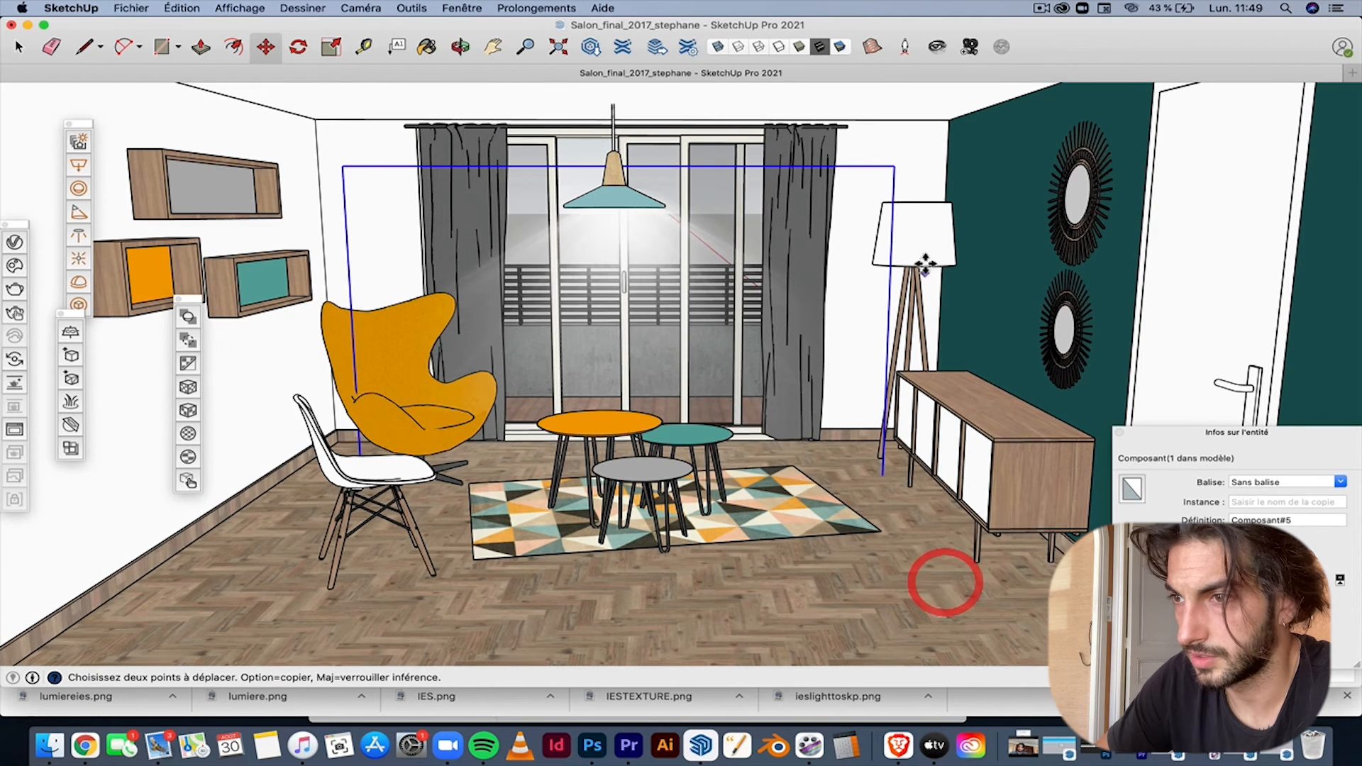
{"action": "left_click", "coordinate": [872, 132]}
{"action": "left_click", "coordinate": [872, 132]}
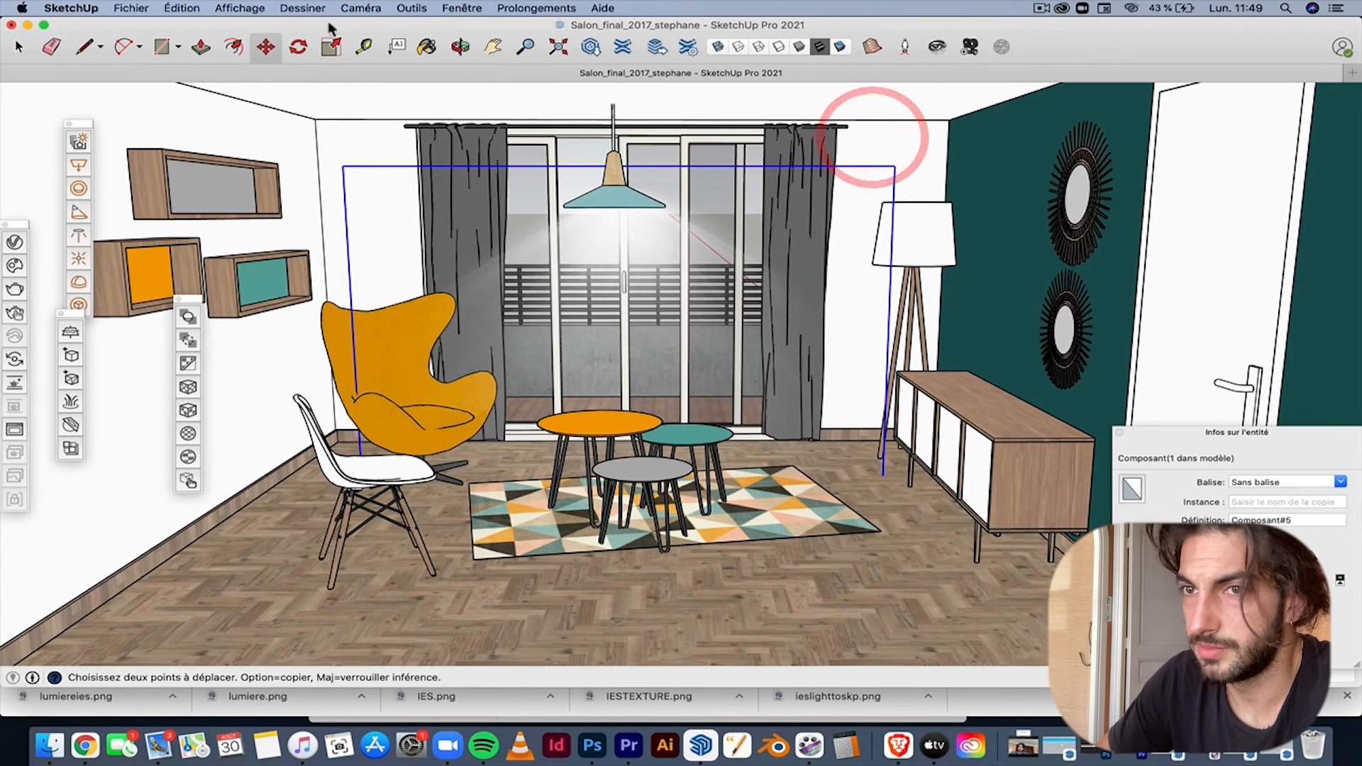
{"action": "left_click", "coordinate": [19, 47]}
{"action": "left_click", "coordinate": [446, 135]}
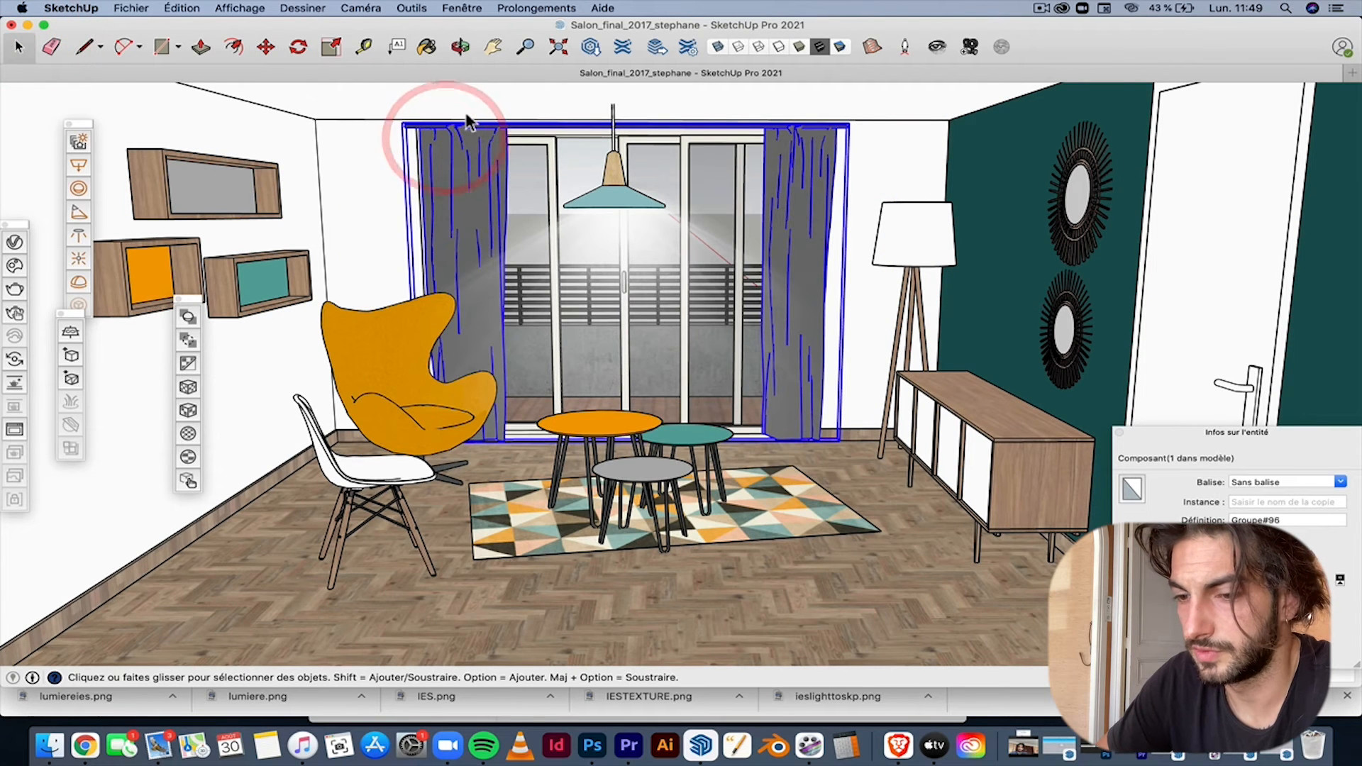
{"action": "left_click", "coordinate": [121, 638]}
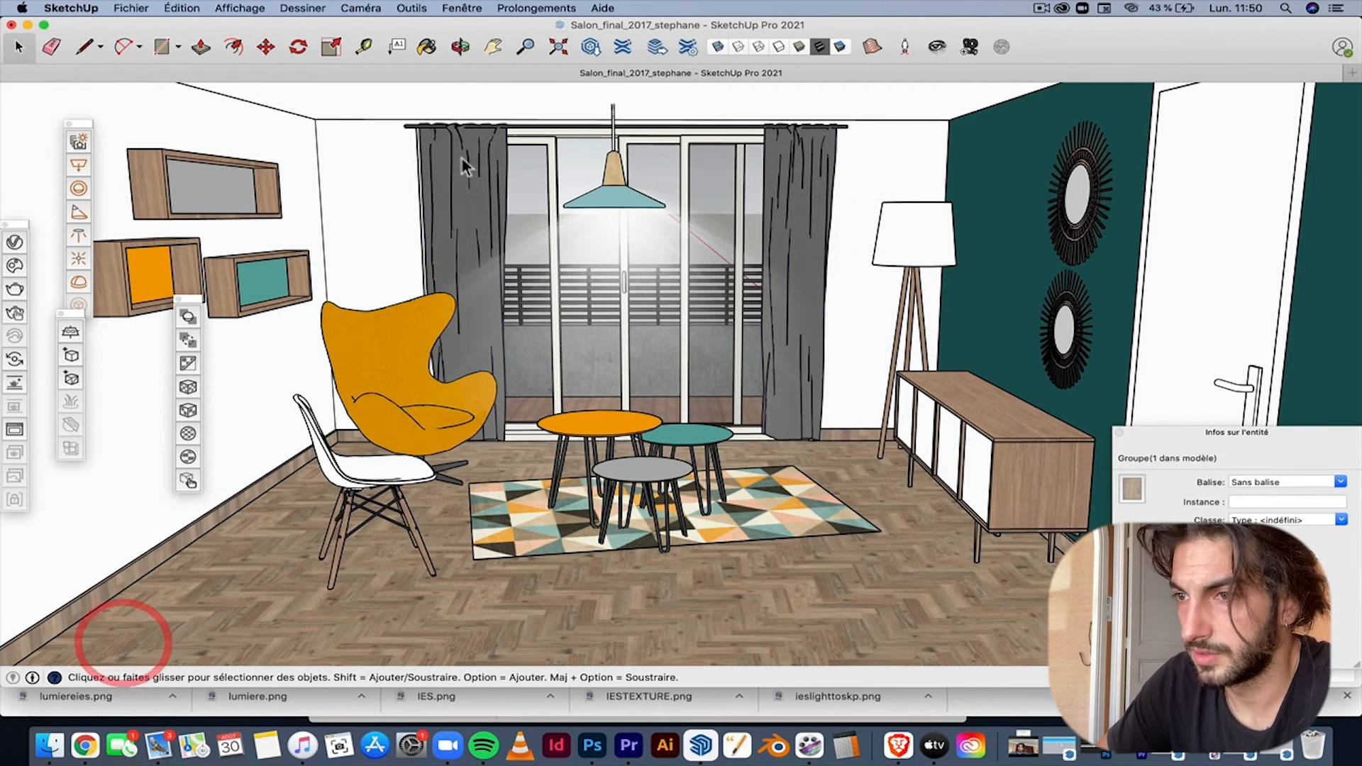
{"action": "left_click", "coordinate": [458, 45]}
{"action": "mouse_move", "coordinate": [650, 282]}
{"action": "left_mouse_down"}
{"action": "mouse_move", "coordinate": [625, 278]}
{"action": "mouse_move", "coordinate": [679, 270]}
{"action": "mouse_move", "coordinate": [644, 268]}
{"action": "left_mouse_up"}
Search Google Images for light cookie png and open a Lightcookies texture preview.
{"action": "left_click", "coordinate": [84, 745]}
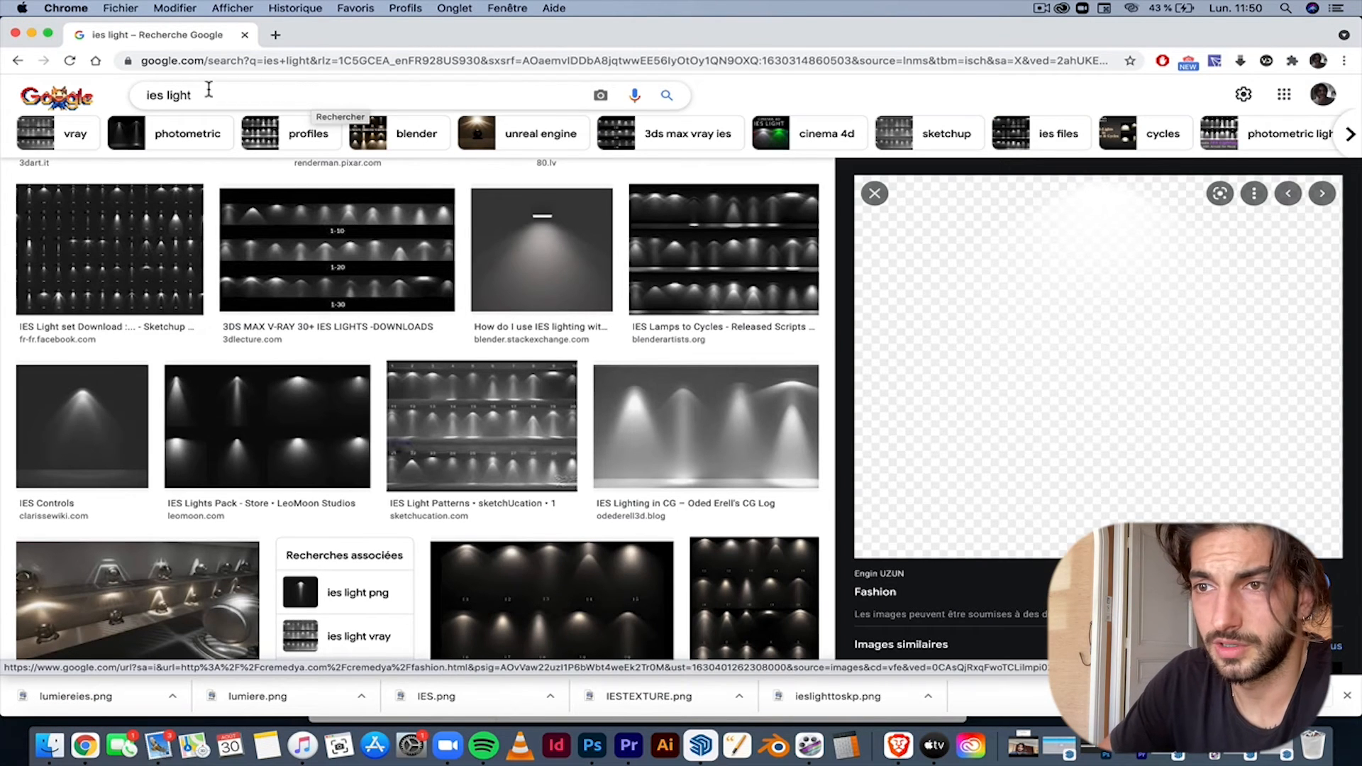
{"action": "triple_click", "coordinate": [168, 94]}
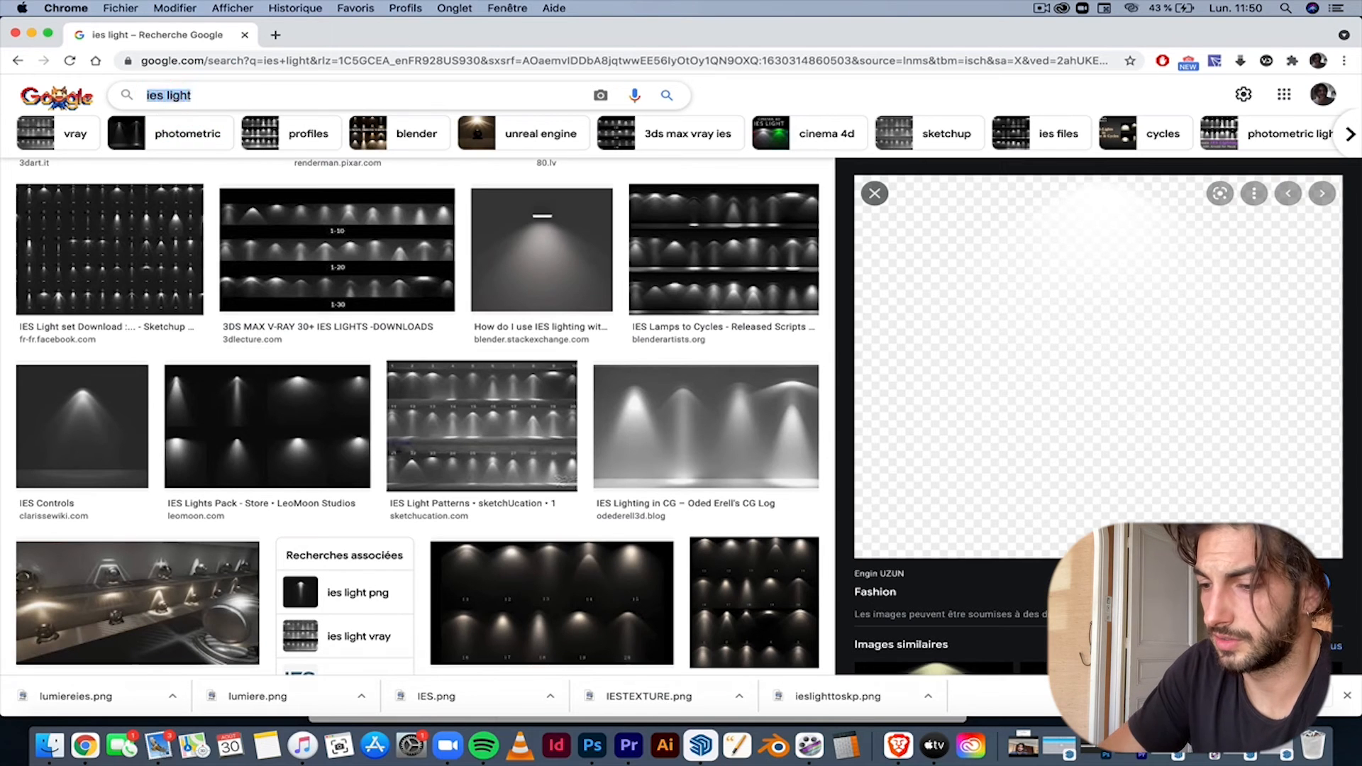
{"action": "type", "text": "light cookie"}
{"action": "key", "text": "Down"}
{"action": "key", "text": "Return"}
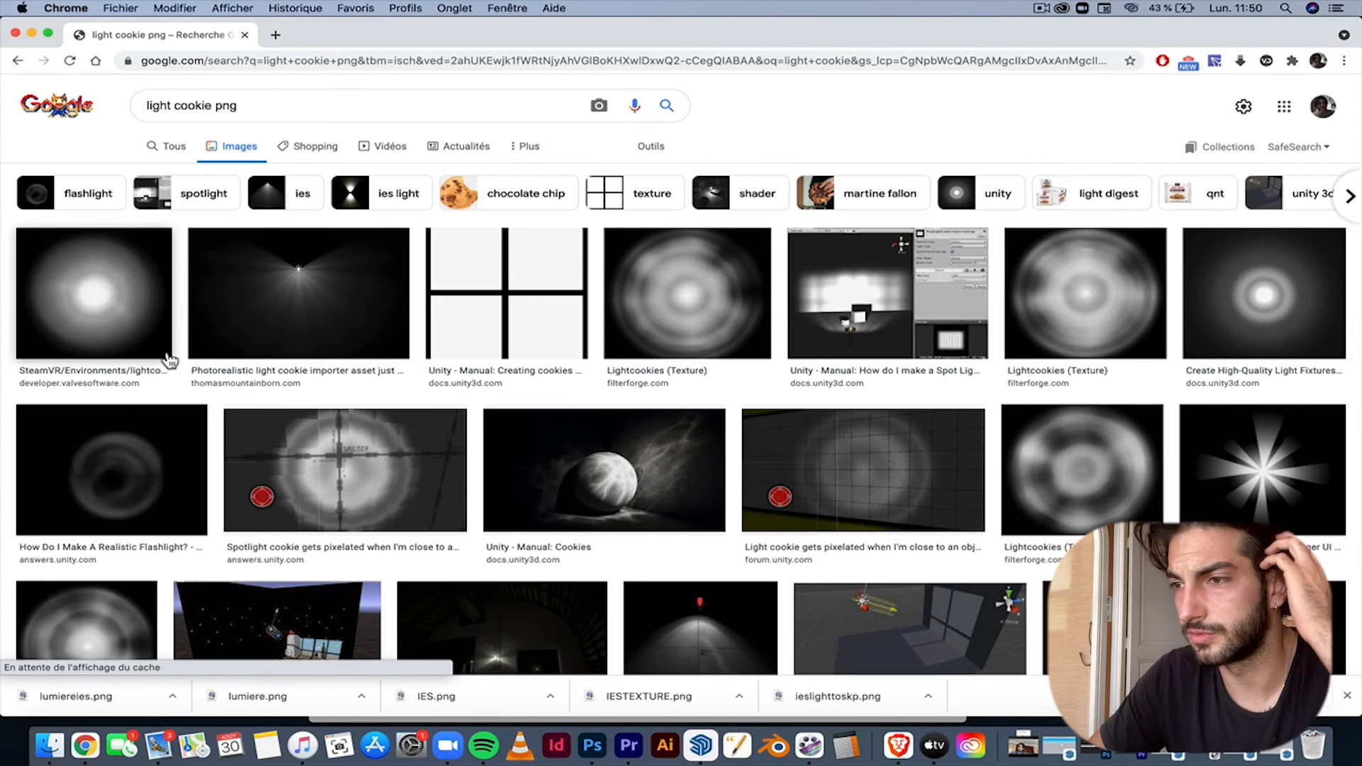
{"action": "left_click", "coordinate": [84, 294]}
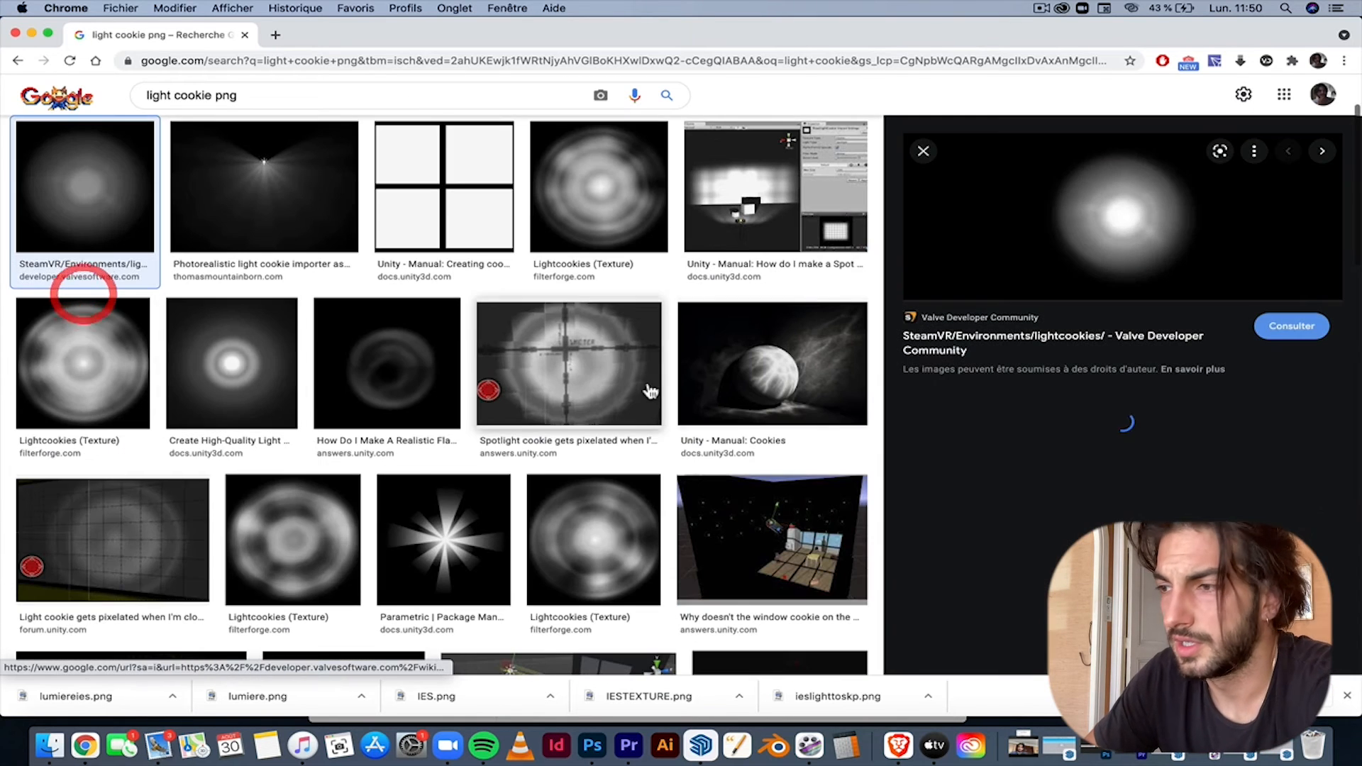
{"action": "left_click", "coordinate": [1071, 435]}
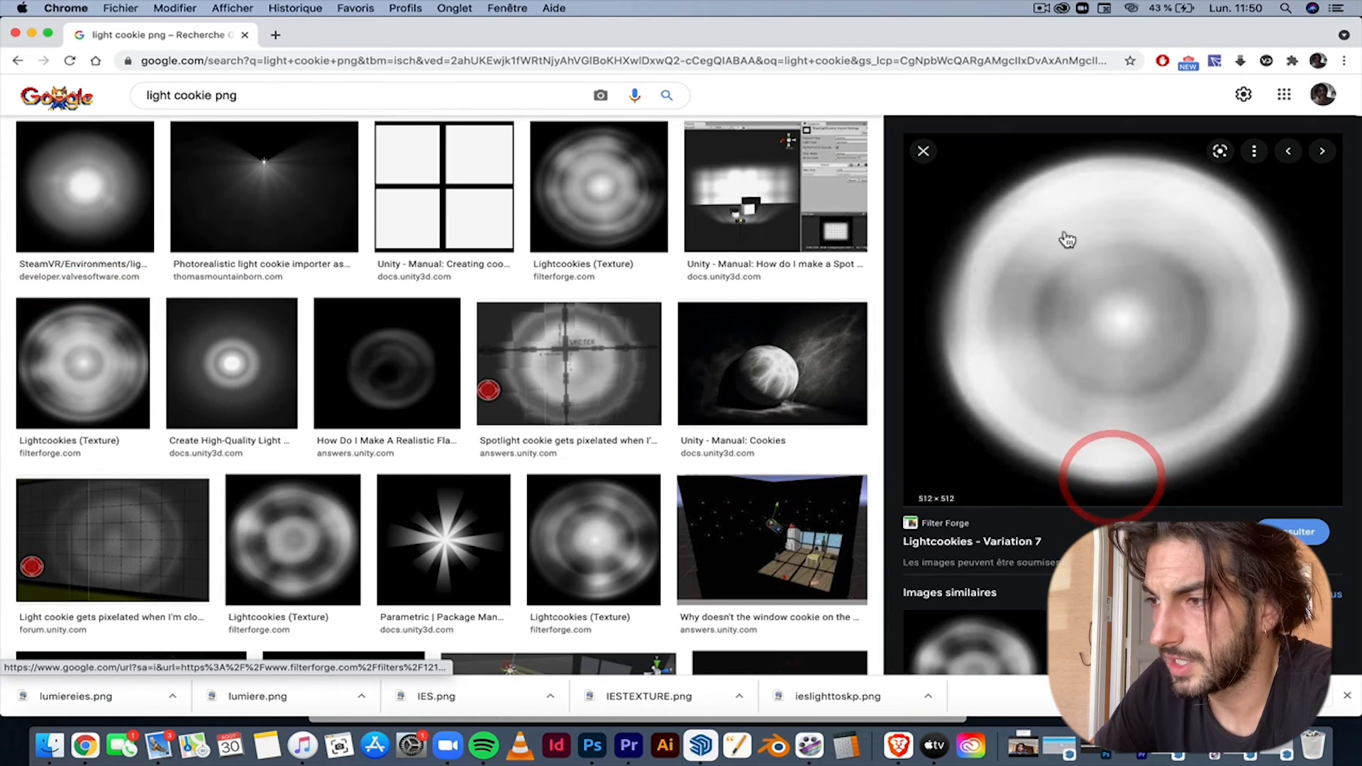